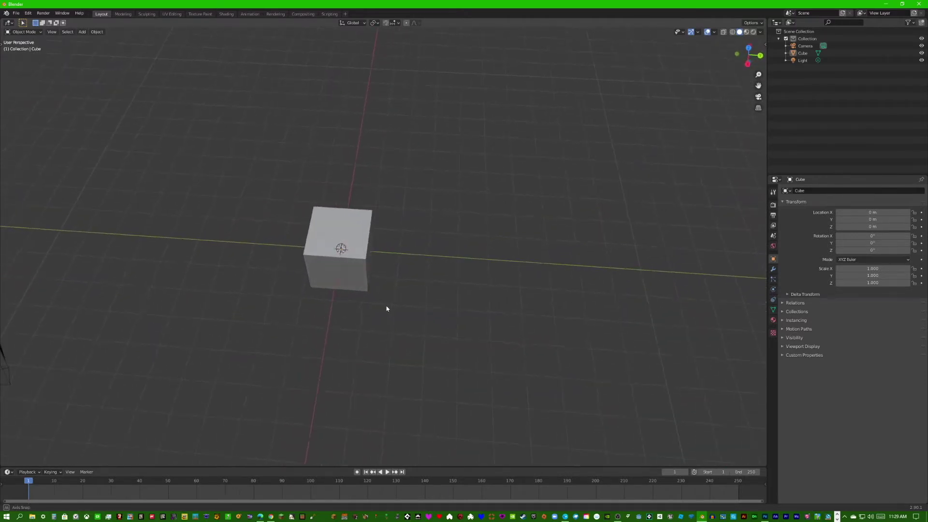
{"action": "scroll", "coordinate": [367, 295], "scroll_direction": "up", "scroll_amount": 2}
{"action": "scroll", "coordinate": [367, 295], "scroll_direction": "down", "scroll_amount": 2}
{"action": "middle_click_drag", "start_coordinate": [441, 262], "coordinate": [358, 305], "text": "shift"}
{"action": "scroll", "coordinate": [456, 252], "scroll_direction": "up", "scroll_amount": 5}
{"action": "scroll", "coordinate": [436, 261], "scroll_direction": "down", "scroll_amount": 4}
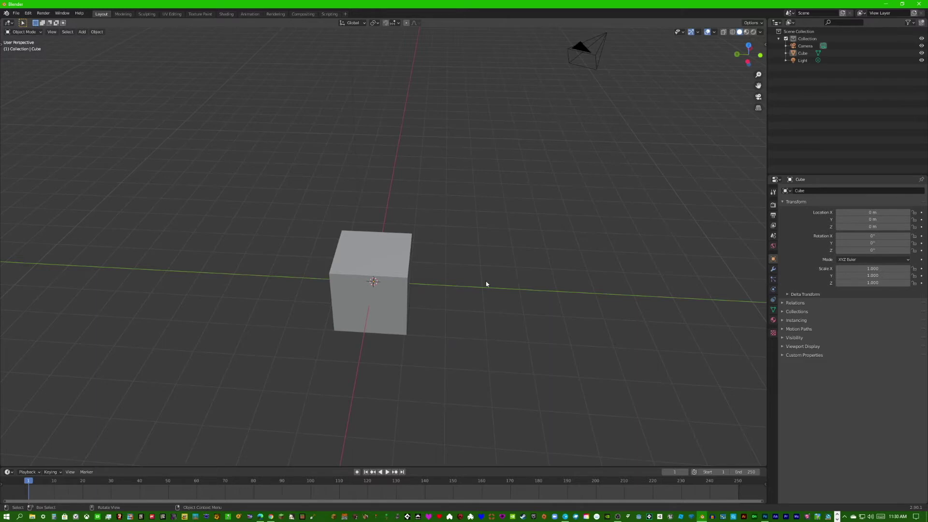
{"action": "left_click_drag", "start_coordinate": [483, 237], "coordinate": [643, 377]}
{"action": "middle_click_drag", "start_coordinate": [511, 290], "coordinate": [426, 217]}
{"action": "left_click", "coordinate": [422, 266]}
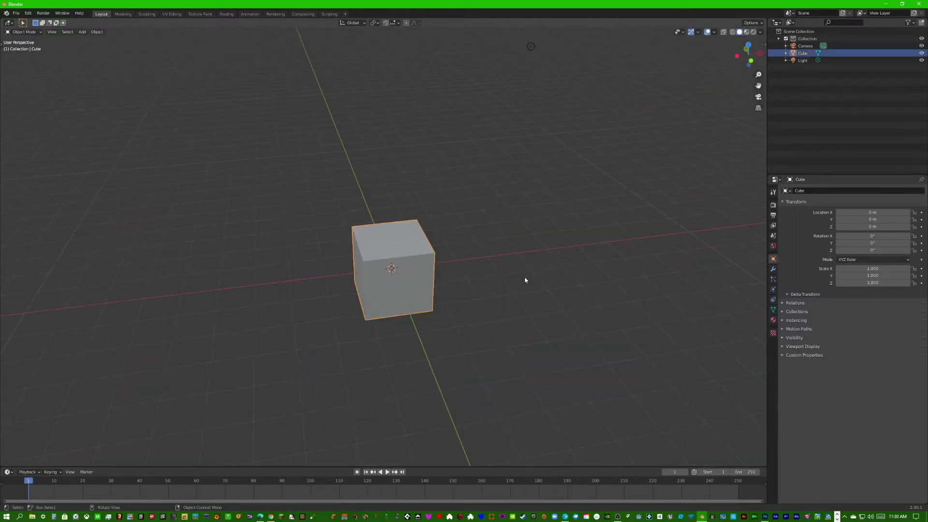
{"action": "middle_click_drag", "start_coordinate": [486, 281], "coordinate": [217, 60]}
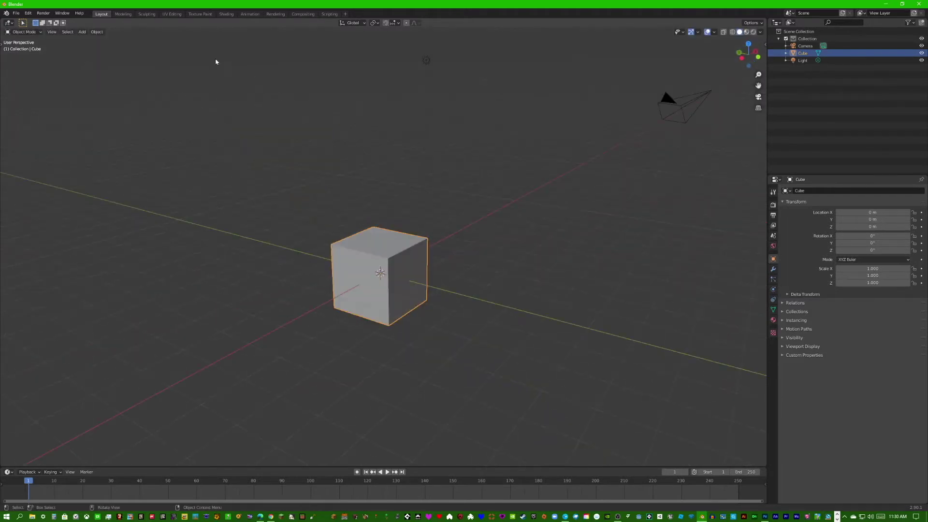
{"action": "left_click", "coordinate": [123, 14]}
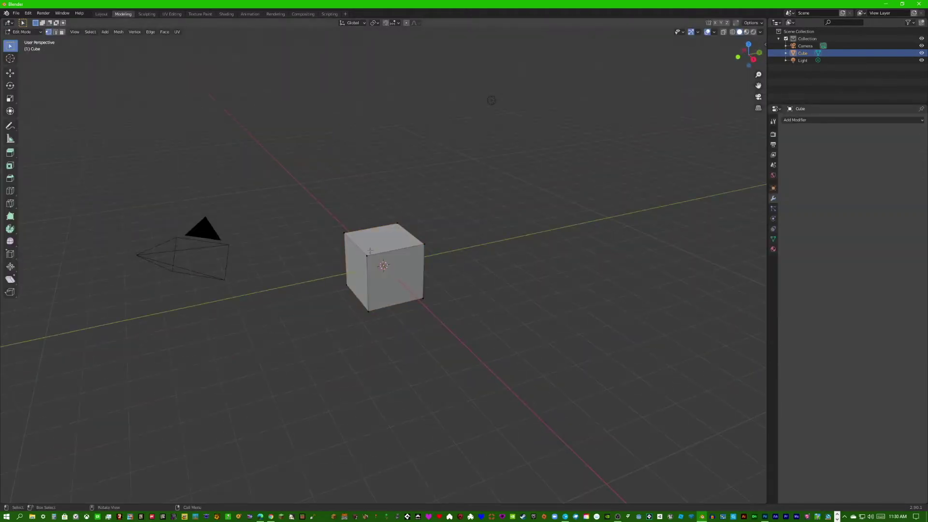
{"action": "left_click", "coordinate": [100, 15]}
{"action": "middle_click_drag", "start_coordinate": [508, 210], "coordinate": [549, 227]}
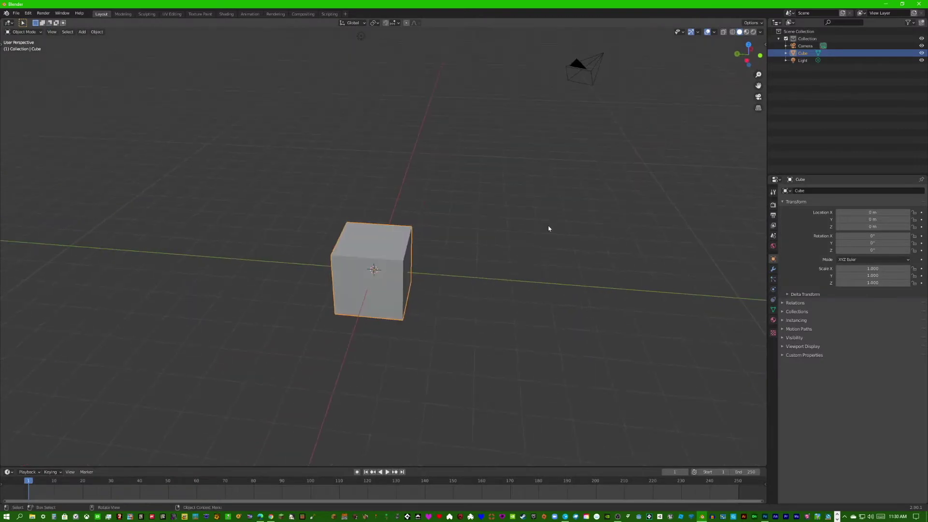
{"action": "left_click", "coordinate": [546, 228]}
{"action": "middle_click_drag", "start_coordinate": [447, 235], "coordinate": [491, 237]}
{"action": "middle_click_drag", "start_coordinate": [423, 236], "coordinate": [434, 228], "text": "shift"}
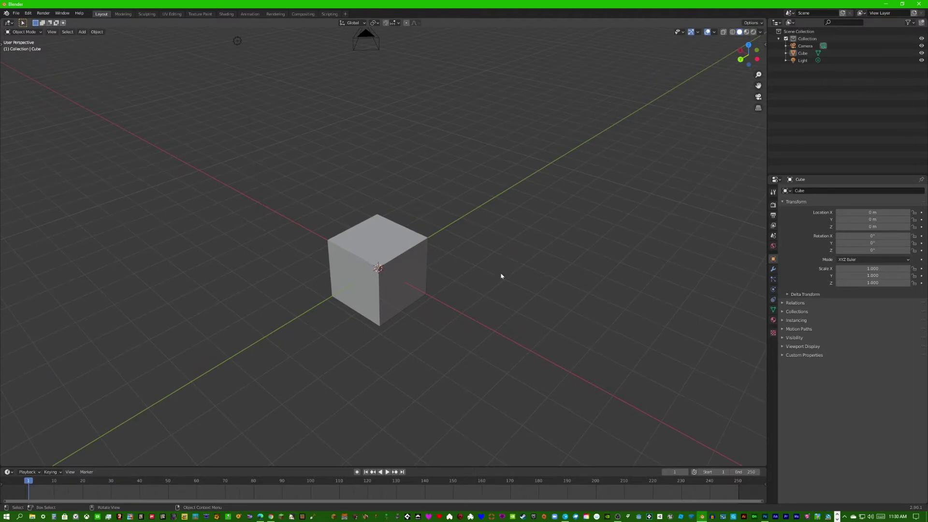
{"action": "middle_click_drag", "start_coordinate": [501, 276], "coordinate": [464, 310]}
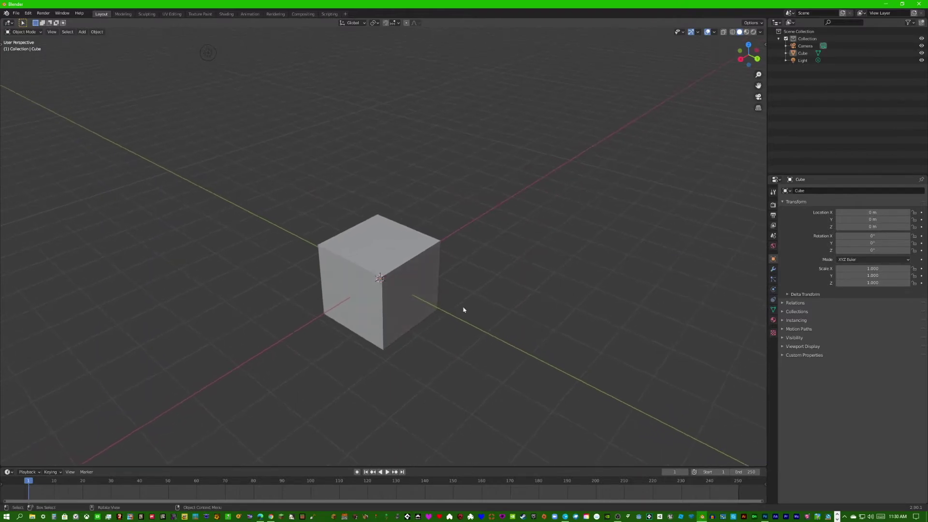
{"action": "middle_click_drag", "start_coordinate": [464, 348], "coordinate": [609, 338]}
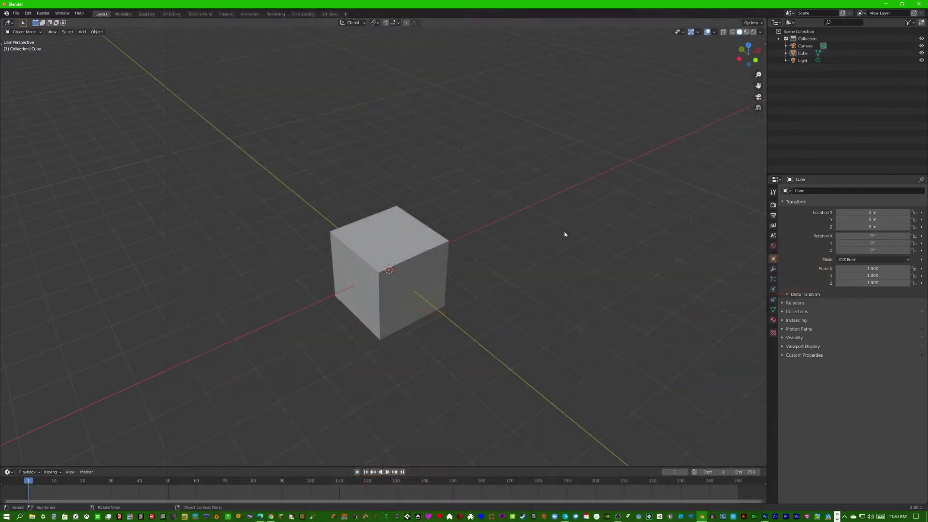
{"action": "scroll", "coordinate": [565, 234], "scroll_direction": "down", "scroll_amount": 3}
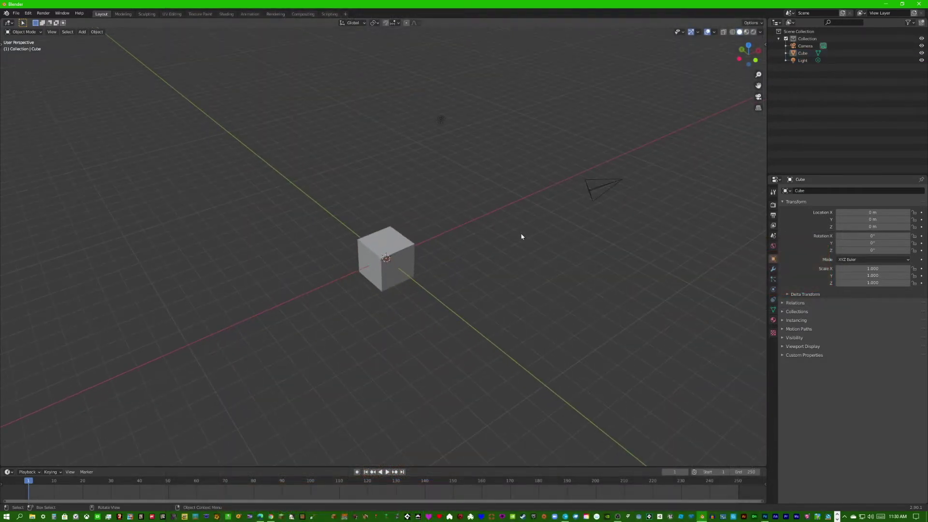
{"action": "middle_click_drag", "start_coordinate": [522, 236], "coordinate": [473, 235]}
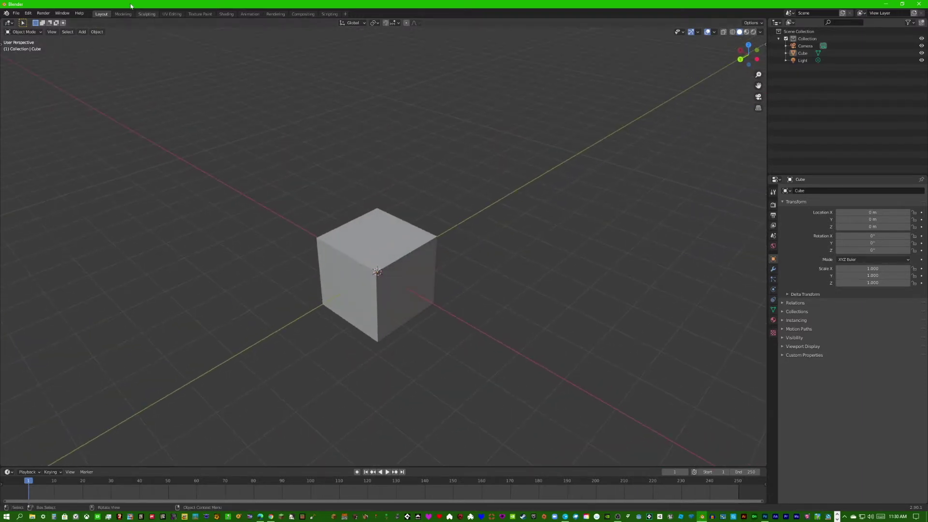
Step: Select the default cube and open its name for editing
{"action": "left_click", "coordinate": [401, 293]}
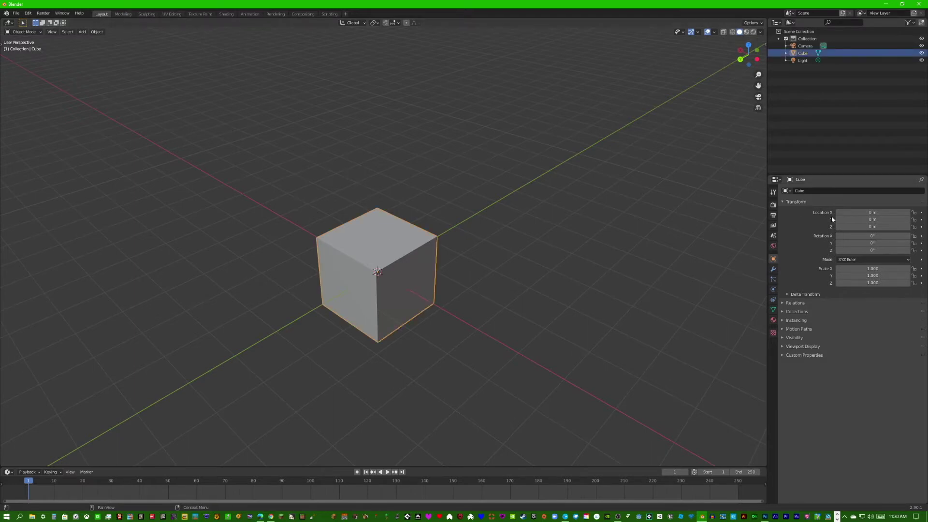
{"action": "middle_click_drag", "start_coordinate": [331, 291], "coordinate": [361, 277]}
{"action": "scroll", "coordinate": [361, 278], "scroll_direction": "up", "scroll_amount": 3}
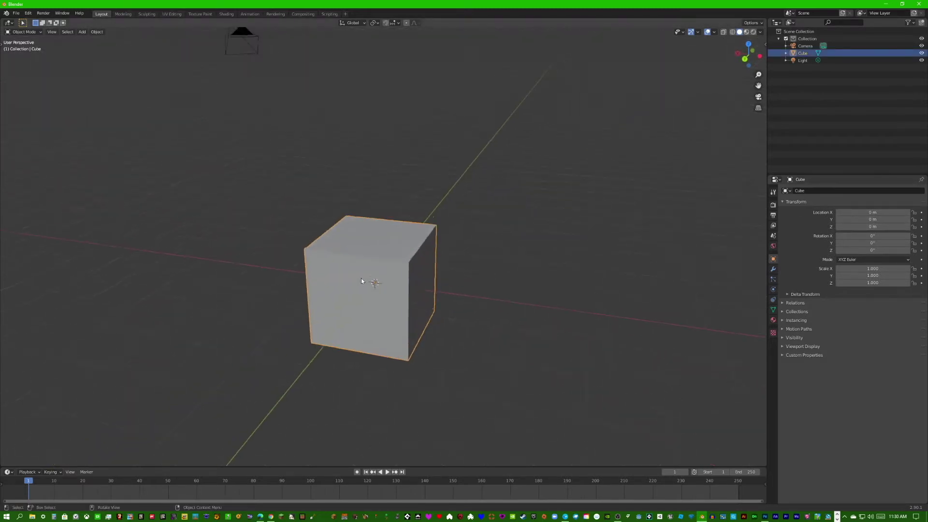
{"action": "key", "text": "F2"}
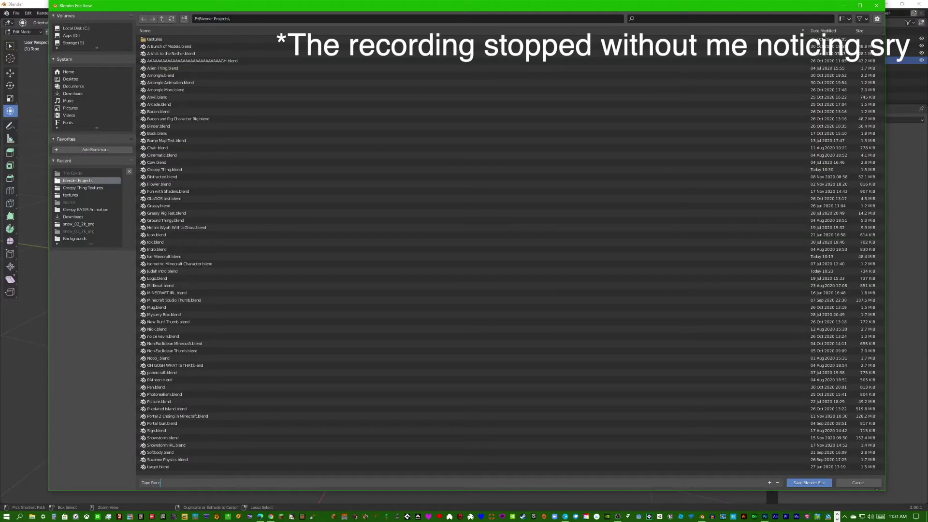
Step: Save the project as Tape Recorder.blend in the Blender Projects folder
{"action": "type", "text": "rder"}
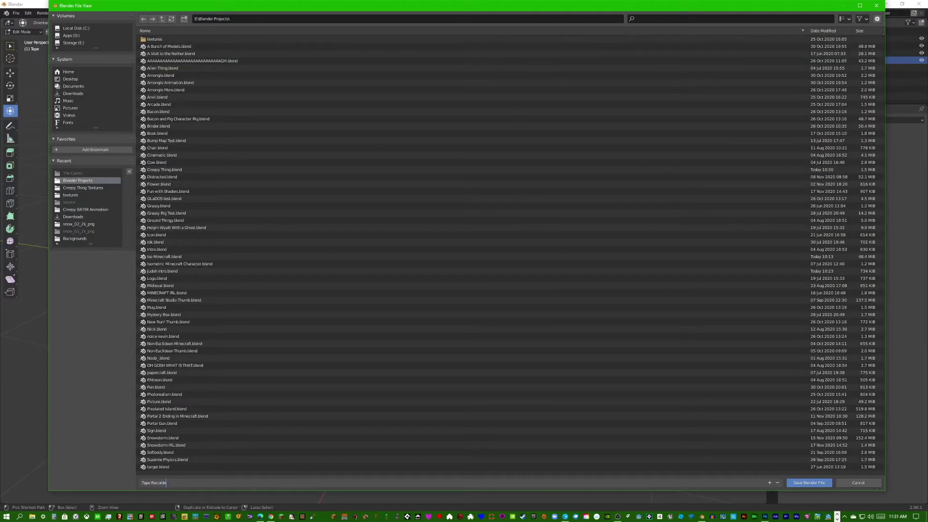
{"action": "key", "text": "Return"}
{"action": "left_click", "coordinate": [810, 482]}
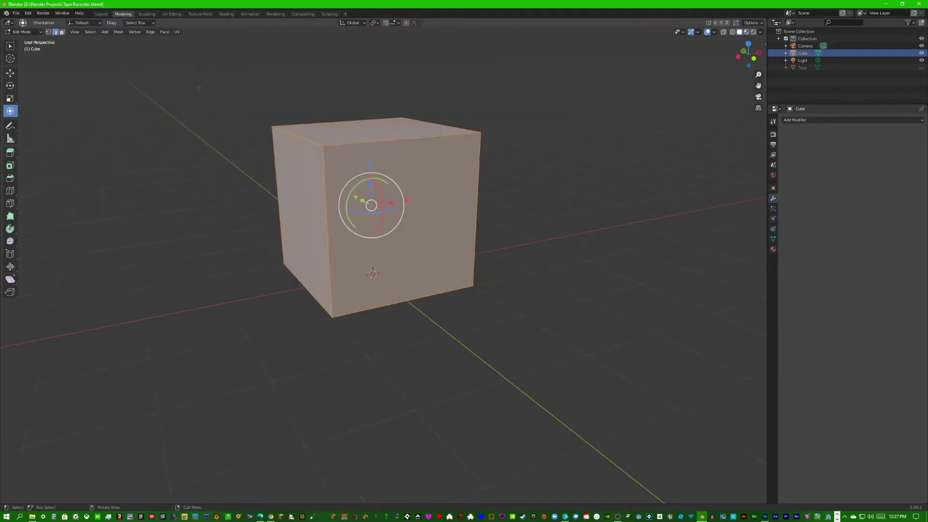
Step: Switch to face selection and lower the cube's top face along Z to flatten it into a low box
{"action": "middle_click_drag", "start_coordinate": [337, 105], "coordinate": [356, 122]}
{"action": "left_click", "coordinate": [351, 107]}
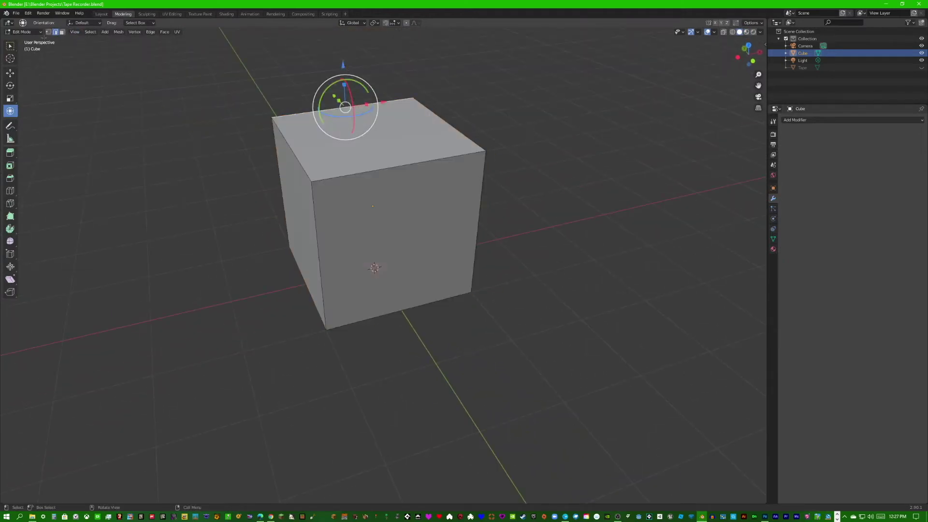
{"action": "left_click", "coordinate": [62, 32]}
{"action": "left_click", "coordinate": [355, 116]}
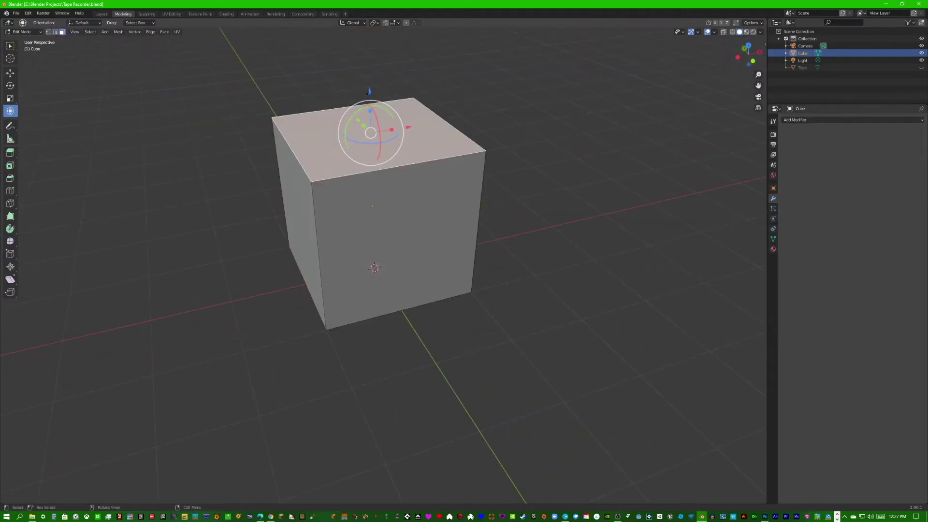
{"action": "left_click_drag", "start_coordinate": [369, 93], "coordinate": [371, 189]}
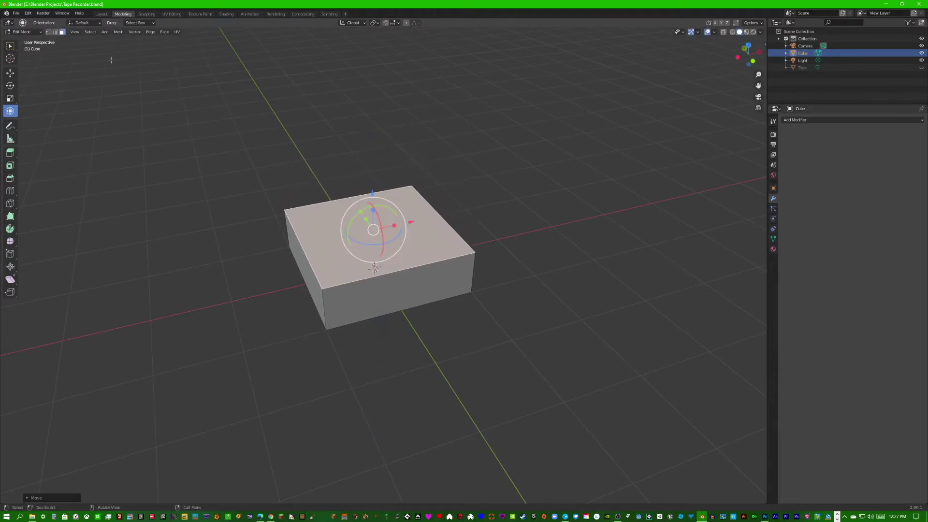
Step: Turn on X-axis mesh mirroring, narrow the box along X, and lower its top face slightly
{"action": "left_click", "coordinate": [716, 24]}
{"action": "mouse_move", "coordinate": [334, 284]}
{"action": "middle_mouse_down"}
{"action": "mouse_move", "coordinate": [362, 270]}
{"action": "mouse_move", "coordinate": [336, 267]}
{"action": "middle_mouse_up"}
{"action": "left_click", "coordinate": [312, 266]}
{"action": "left_click_drag", "start_coordinate": [342, 259], "coordinate": [373, 257]}
{"action": "left_click", "coordinate": [381, 228]}
{"action": "left_click_drag", "start_coordinate": [374, 192], "coordinate": [374, 204]}
Step: Add a loop cut across the width of the box, closer to one short end
{"action": "scroll", "coordinate": [274, 171], "scroll_direction": "up", "scroll_amount": 3}
{"action": "middle_click_drag", "start_coordinate": [252, 162], "coordinate": [263, 190]}
{"action": "scroll", "coordinate": [275, 171], "scroll_direction": "up", "scroll_amount": 3}
{"action": "scroll", "coordinate": [274, 172], "scroll_direction": "down", "scroll_amount": 4}
{"action": "left_click", "coordinate": [10, 190]}
{"action": "left_click", "coordinate": [228, 289]}
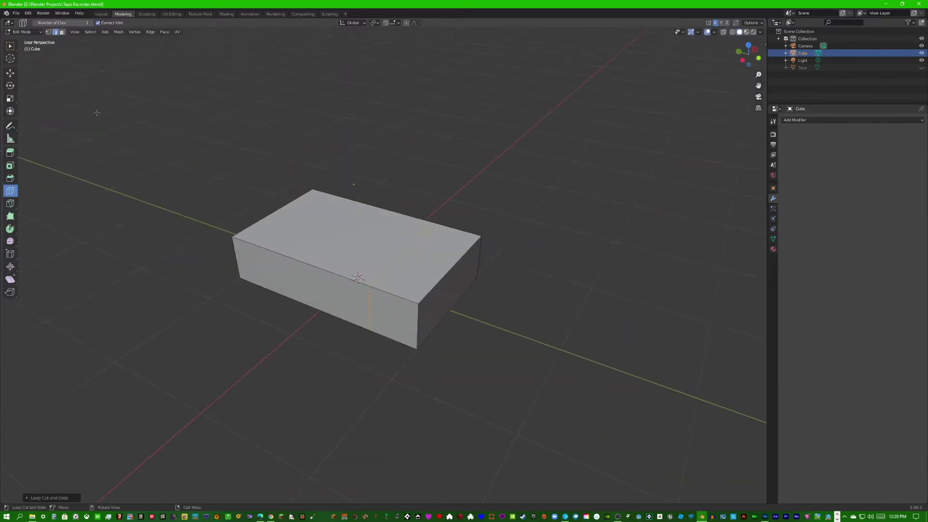
Step: Dissolve the loop cut's edges on the sides of the box, leaving only the edge across the top face
{"action": "left_click", "coordinate": [10, 112]}
{"action": "right_click", "coordinate": [429, 235]}
{"action": "left_click", "coordinate": [425, 238]}
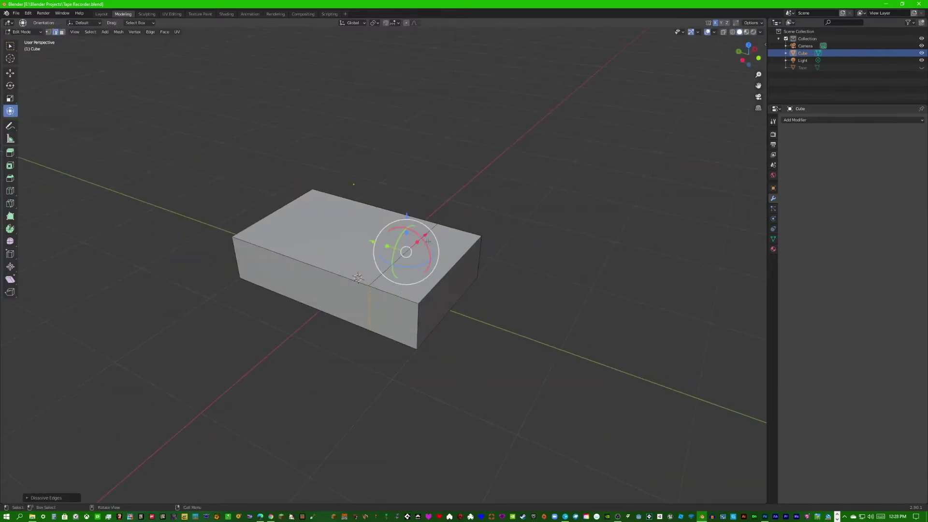
{"action": "scroll", "coordinate": [403, 229], "scroll_direction": "up", "scroll_amount": 2}
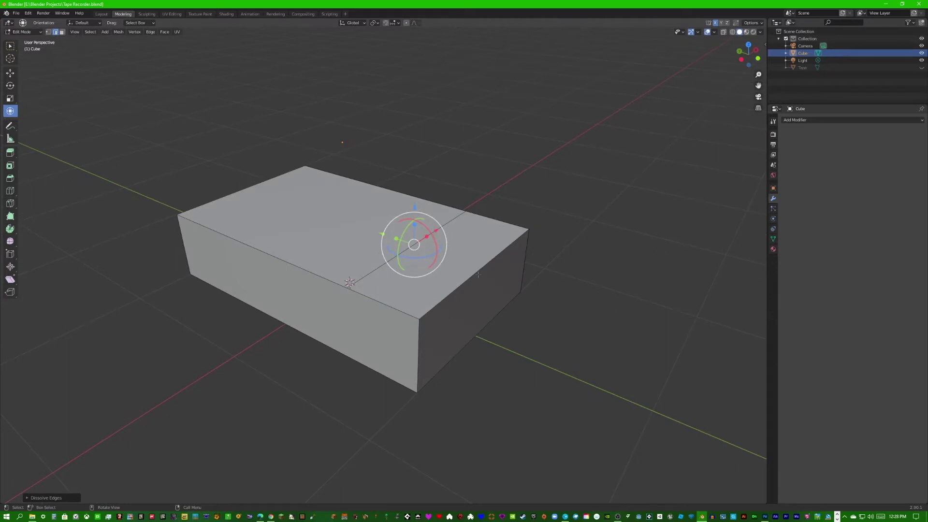
Step: Lower the top edge of the short end to slope that section, and move two selected edges down along Z
{"action": "left_click", "coordinate": [478, 274]}
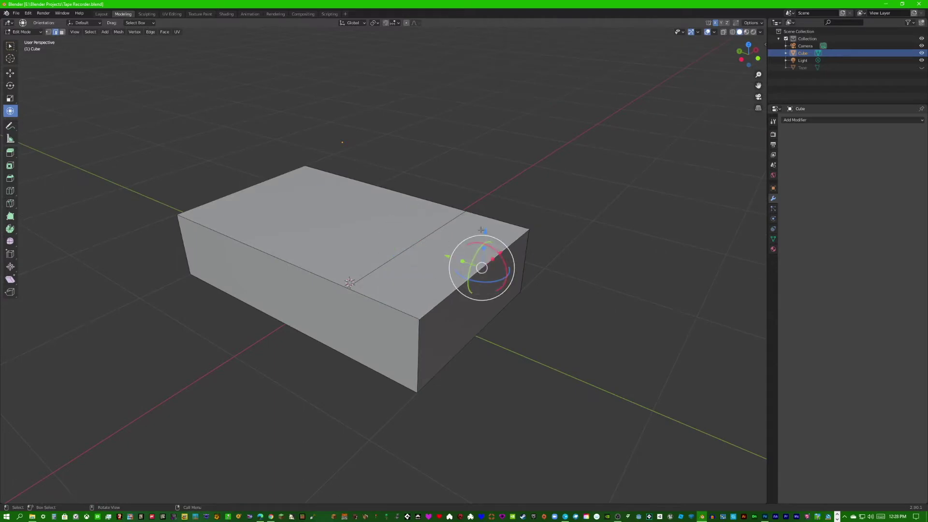
{"action": "left_click_drag", "start_coordinate": [482, 230], "coordinate": [484, 255]}
{"action": "middle_click_drag", "start_coordinate": [480, 263], "coordinate": [323, 241]}
{"action": "left_click", "coordinate": [435, 236]}
{"action": "left_click", "coordinate": [346, 267], "text": "shift"}
{"action": "left_click_drag", "start_coordinate": [396, 191], "coordinate": [399, 210]}
{"action": "left_click", "coordinate": [263, 195]}
{"action": "middle_click_drag", "start_coordinate": [263, 195], "coordinate": [425, 242]}
{"action": "scroll", "coordinate": [489, 221], "scroll_direction": "down", "scroll_amount": 3}
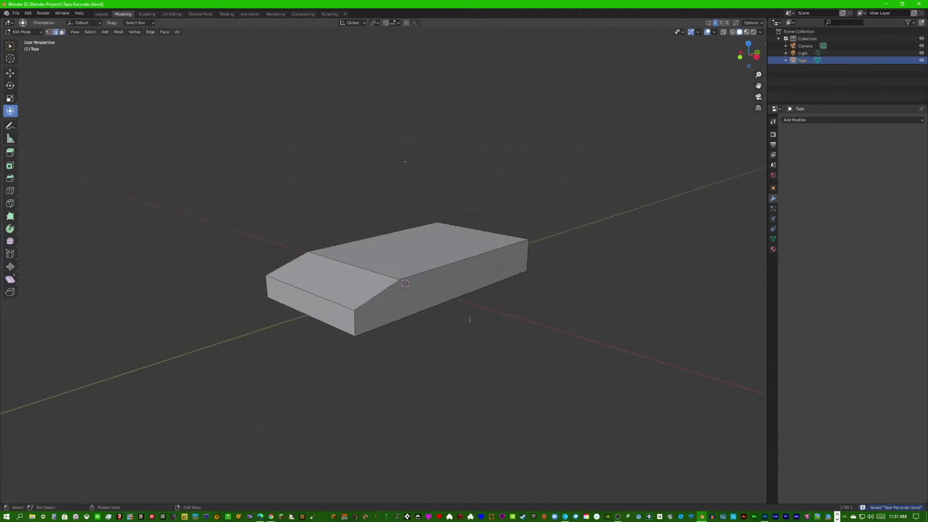
Step: Return to the Layout workspace in Object Mode and select the Tape object
{"action": "scroll", "coordinate": [469, 320], "scroll_direction": "up", "scroll_amount": 3}
{"action": "middle_click_drag", "start_coordinate": [470, 320], "coordinate": [222, 317]}
{"action": "scroll", "coordinate": [342, 331], "scroll_direction": "down", "scroll_amount": 7}
{"action": "middle_click_drag", "start_coordinate": [342, 205], "coordinate": [314, 203]}
{"action": "left_click", "coordinate": [102, 13]}
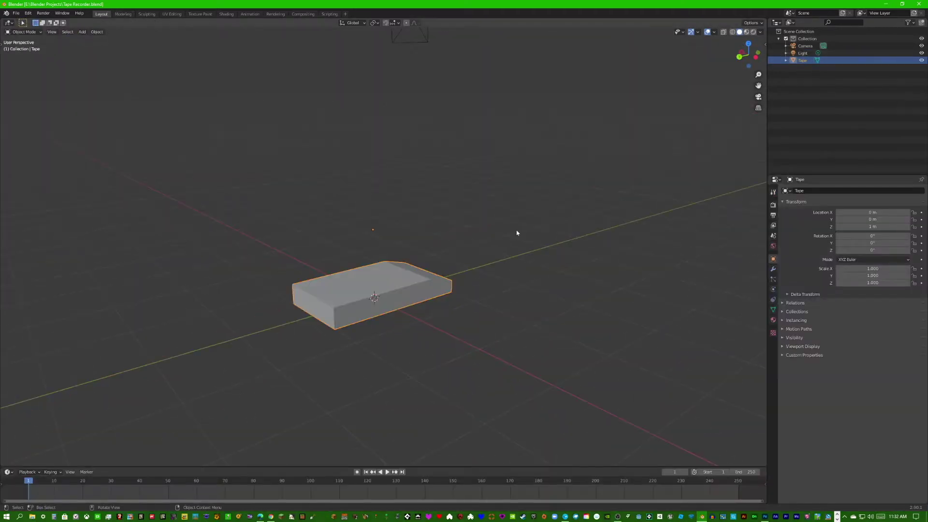
{"action": "left_click", "coordinate": [517, 233]}
{"action": "middle_click_drag", "start_coordinate": [517, 233], "coordinate": [452, 294]}
{"action": "scroll", "coordinate": [439, 277], "scroll_direction": "up", "scroll_amount": 2}
{"action": "left_click", "coordinate": [361, 237]}
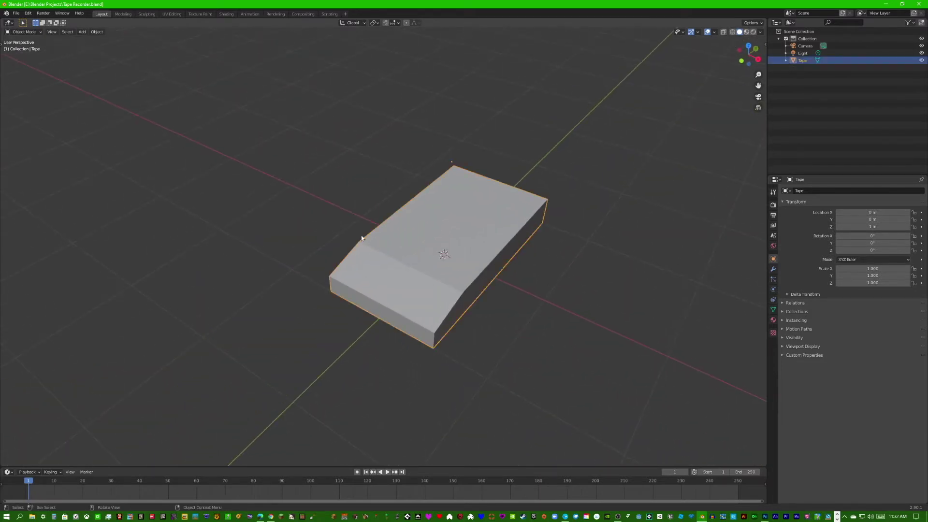
Step: Switch to the UV Editing workspace and select the entire Tape mesh to display its UV layout
{"action": "left_click", "coordinate": [172, 13]}
{"action": "right_click", "coordinate": [639, 241]}
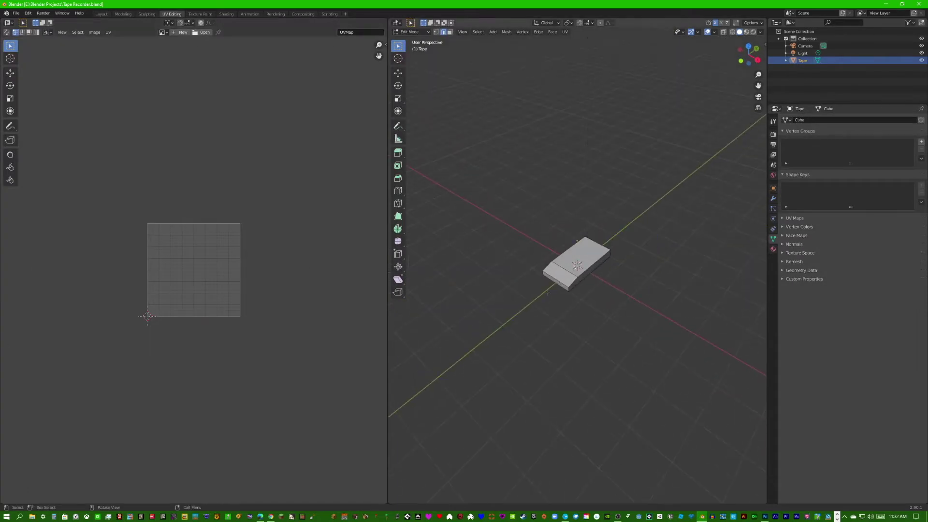
{"action": "middle_click_drag", "start_coordinate": [535, 292], "coordinate": [557, 289]}
{"action": "scroll", "coordinate": [558, 289], "scroll_direction": "up", "scroll_amount": 4}
{"action": "key", "text": "a"}
{"action": "scroll", "coordinate": [194, 271], "scroll_direction": "up", "scroll_amount": 4}
{"action": "middle_click_drag", "start_coordinate": [195, 270], "coordinate": [200, 309]}
{"action": "middle_click_drag", "start_coordinate": [483, 276], "coordinate": [521, 276]}
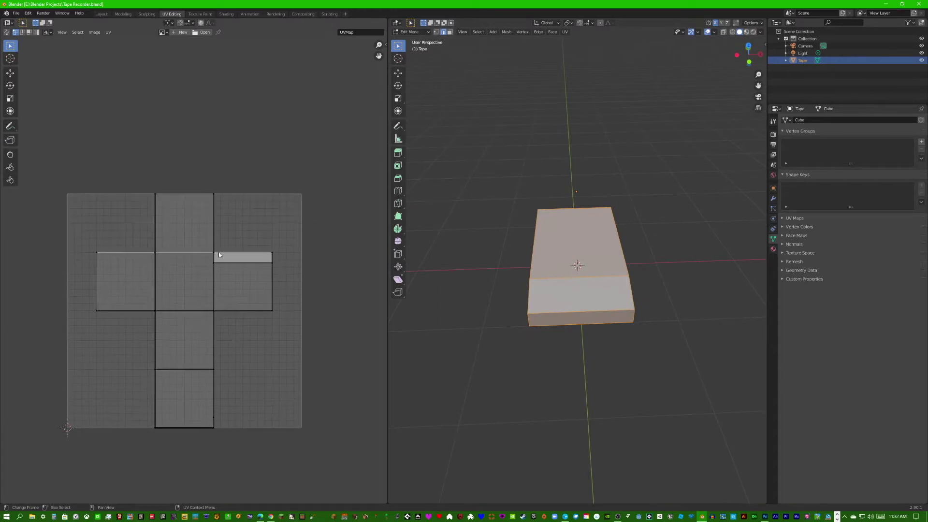
{"action": "scroll", "coordinate": [219, 255], "scroll_direction": "down", "scroll_amount": 2}
{"action": "middle_click_drag", "start_coordinate": [470, 250], "coordinate": [546, 234]}
{"action": "scroll", "coordinate": [511, 234], "scroll_direction": "up", "scroll_amount": 5}
{"action": "scroll", "coordinate": [493, 232], "scroll_direction": "down", "scroll_amount": 2}
Step: Unwrap the whole mesh with Smart UV Project using an island margin of 0.39
{"action": "right_click", "coordinate": [547, 234]}
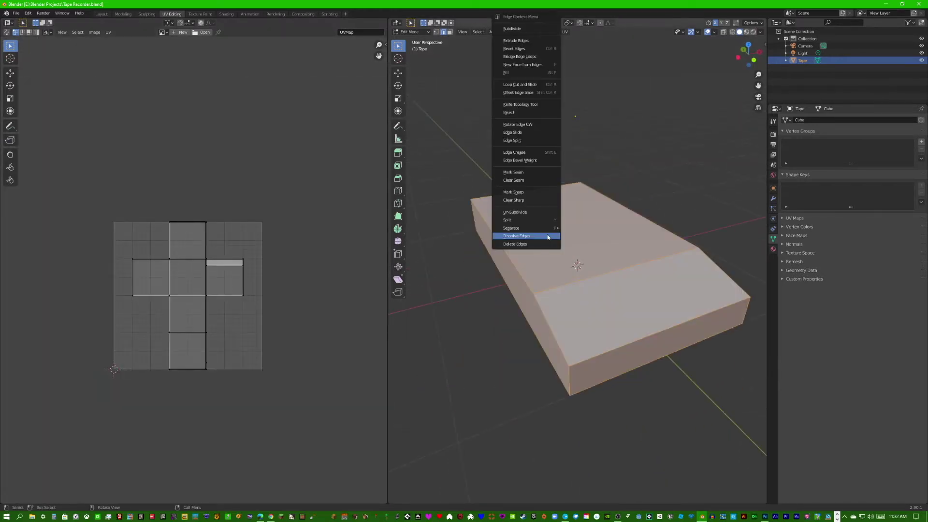
{"action": "key", "text": "u"}
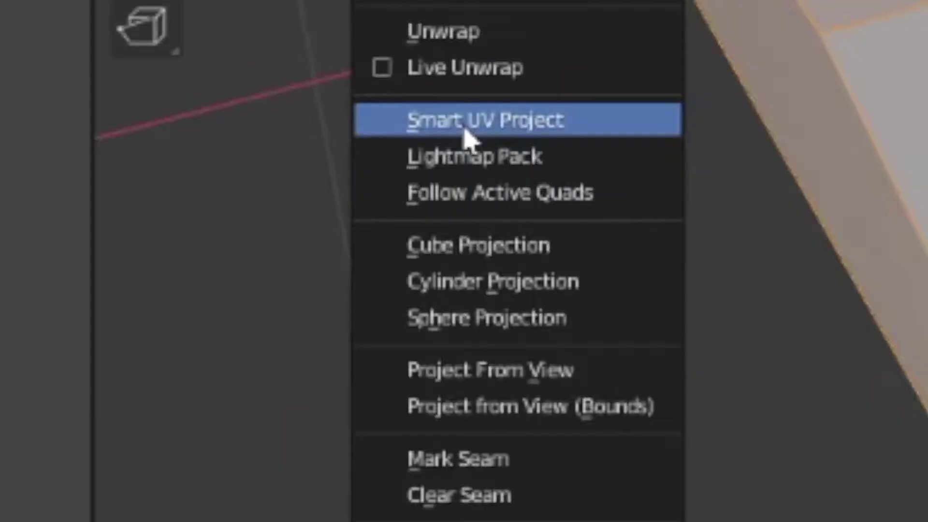
{"action": "left_click", "coordinate": [464, 311]}
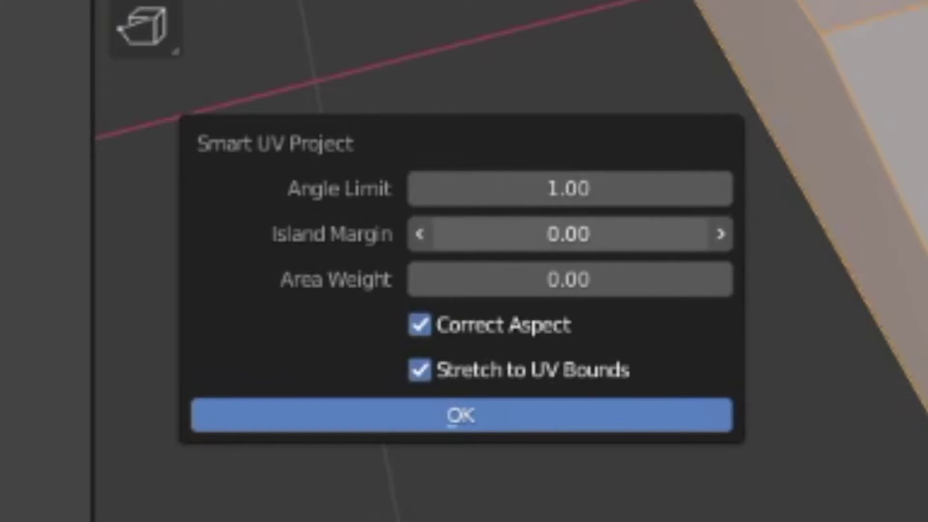
{"action": "left_click_drag", "start_coordinate": [548, 218], "coordinate": [561, 218]}
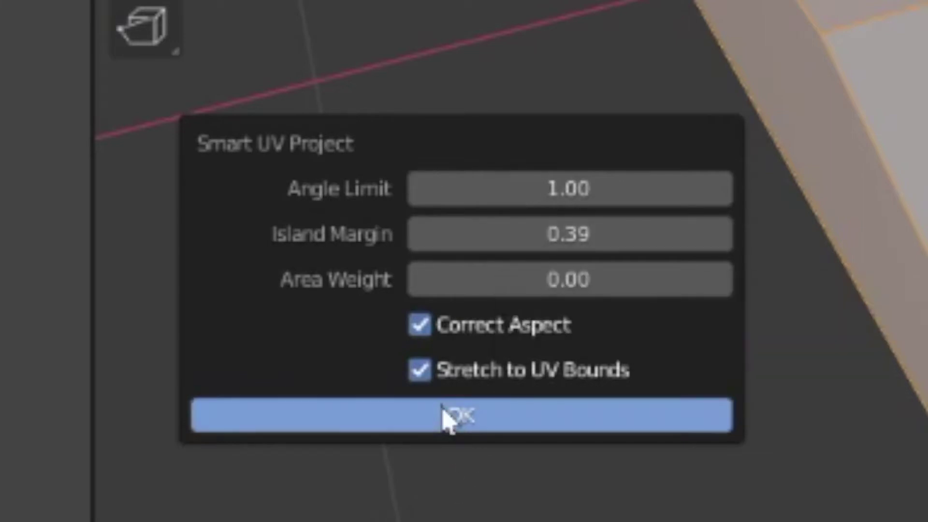
{"action": "left_click", "coordinate": [447, 420]}
{"action": "scroll", "coordinate": [188, 333], "scroll_direction": "up", "scroll_amount": 2}
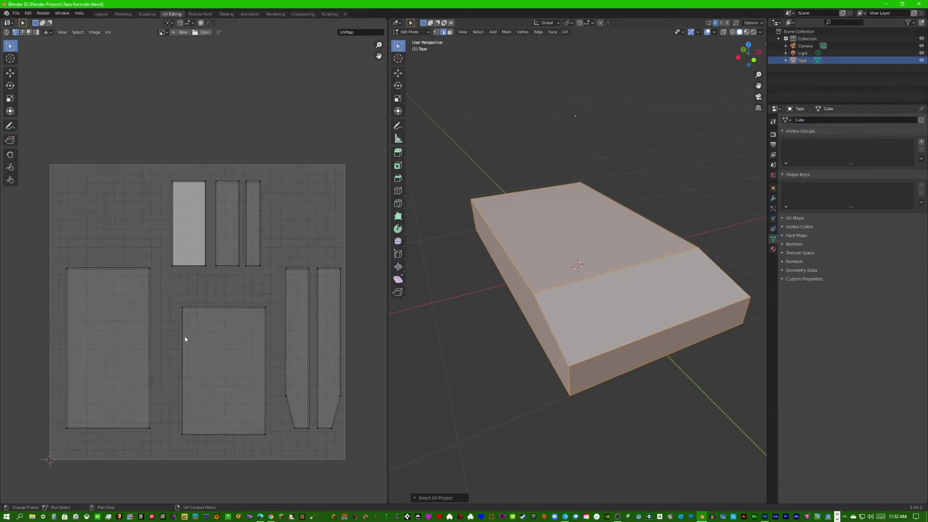
{"action": "middle_click_drag", "start_coordinate": [212, 292], "coordinate": [201, 285]}
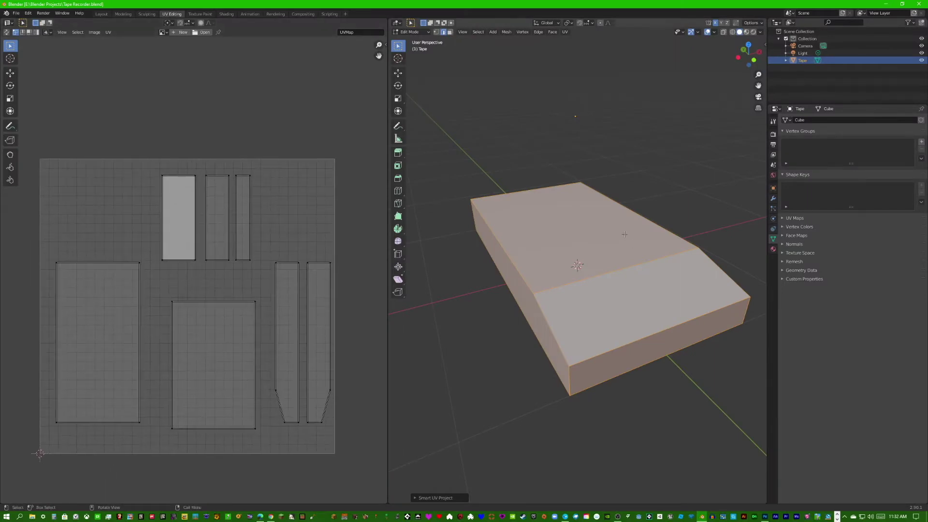
Step: Reselect the whole mesh and create a blank black 2048 × 2048 px image with alpha, named Tape Recorder
{"action": "middle_click_drag", "start_coordinate": [516, 232], "coordinate": [566, 241]}
{"action": "key", "text": "alt+a"}
{"action": "key", "text": "a"}
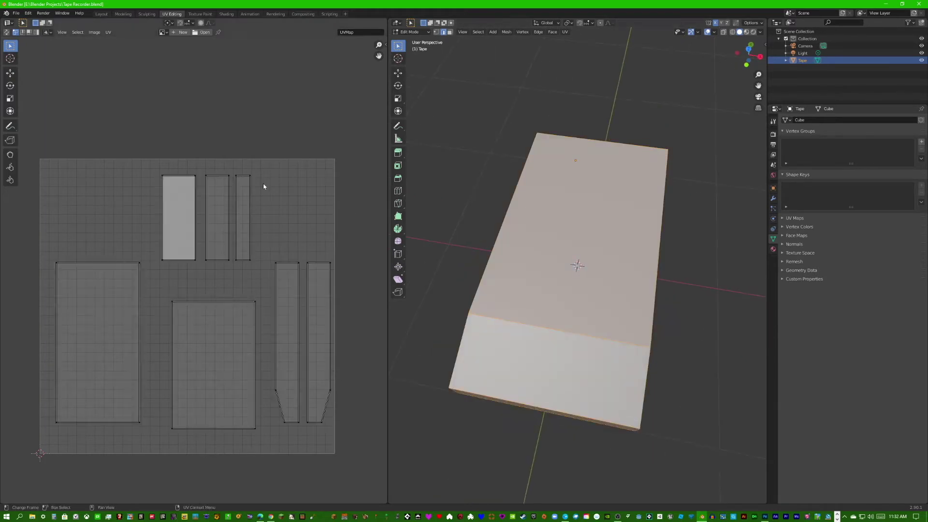
{"action": "left_click", "coordinate": [178, 32]}
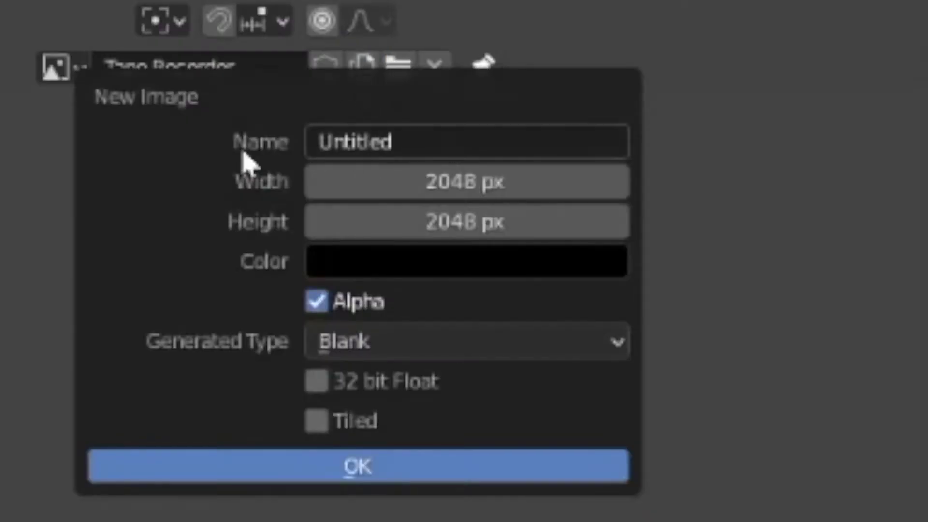
{"action": "type", "text": "Tape Recorder"}
{"action": "left_click", "coordinate": [217, 53]}
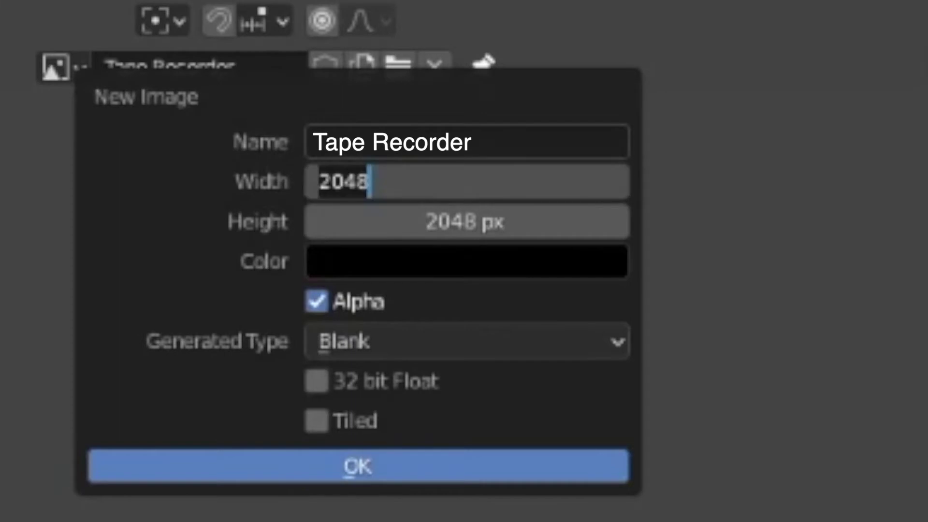
{"action": "key", "text": "Return"}
{"action": "left_click", "coordinate": [534, 224]}
{"action": "key", "text": "Return"}
{"action": "left_click", "coordinate": [514, 267]}
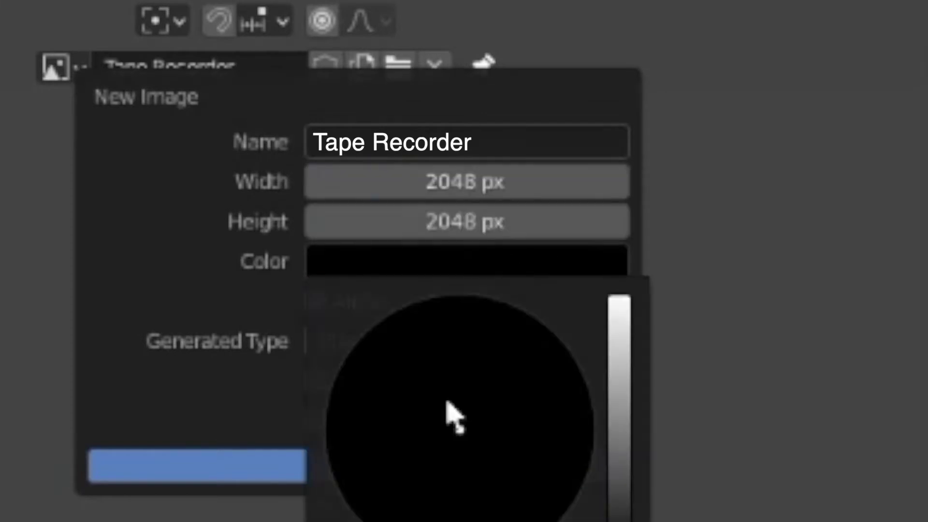
{"action": "left_click", "coordinate": [306, 478]}
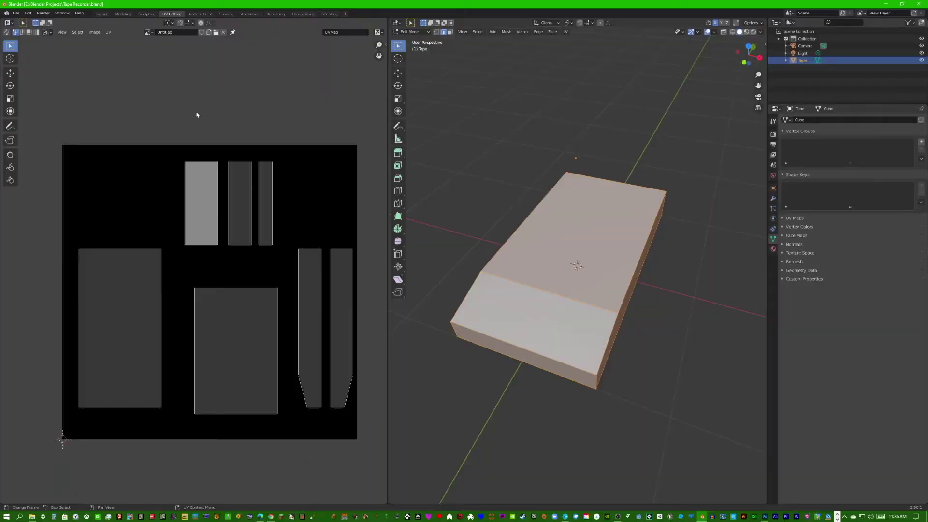
Step: Show the Tape Recorder image behind the UV layout
{"action": "left_click", "coordinate": [150, 32]}
{"action": "left_click", "coordinate": [169, 43]}
{"action": "middle_click_drag", "start_coordinate": [522, 261], "coordinate": [545, 255]}
{"action": "scroll", "coordinate": [546, 255], "scroll_direction": "down", "scroll_amount": 3}
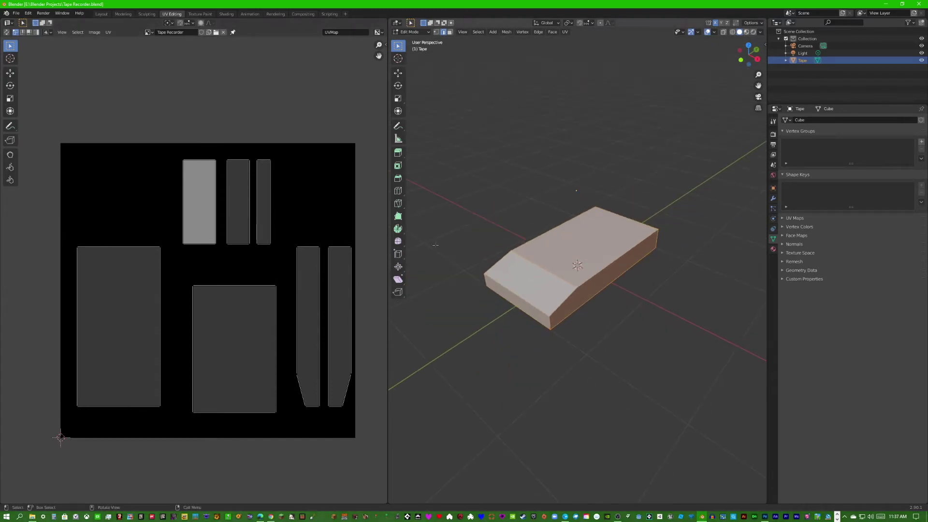
{"action": "middle_click_drag", "start_coordinate": [222, 323], "coordinate": [215, 315]}
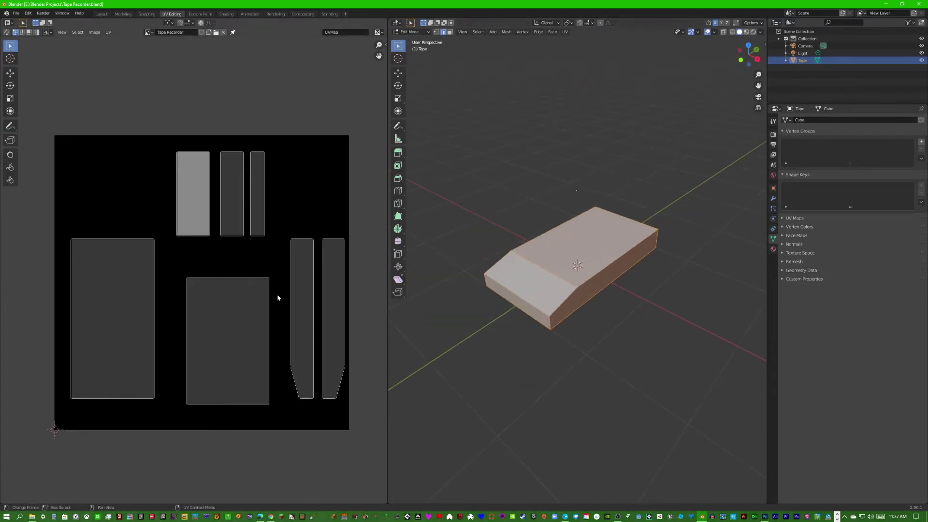
Step: Switch to face selection and select only one long side face of the body to see its UV island
{"action": "key", "text": "3"}
{"action": "key", "text": "alt+a"}
{"action": "middle_click_drag", "start_coordinate": [625, 261], "coordinate": [603, 254]}
{"action": "left_click", "coordinate": [609, 278]}
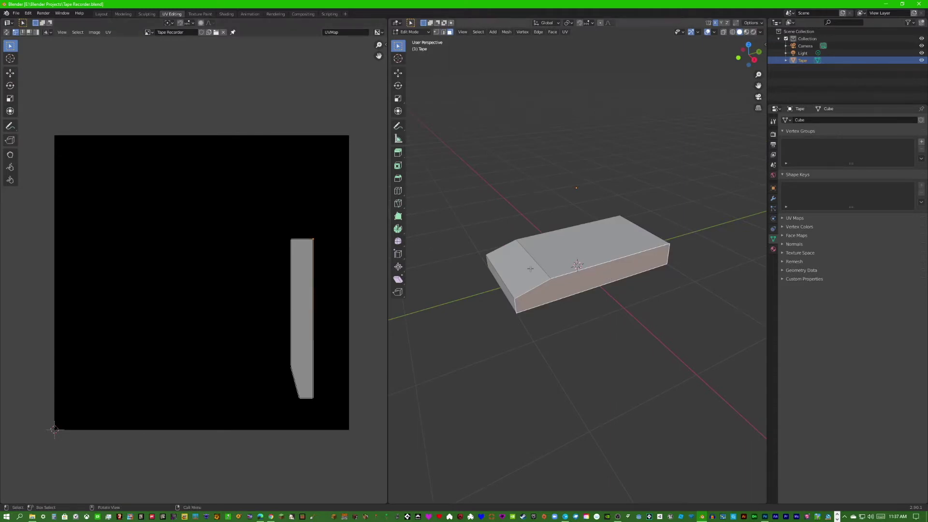
Step: In the Shading workspace, add an Image Texture node and connect its Color output to the Principled BSDF's Base Color
{"action": "left_click", "coordinate": [200, 14]}
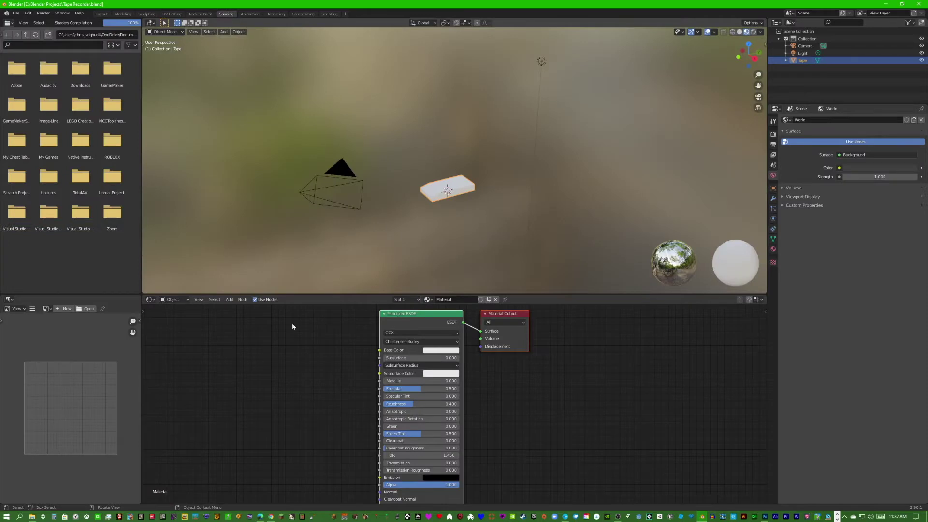
{"action": "middle_click_drag", "start_coordinate": [292, 325], "coordinate": [311, 331]}
{"action": "key", "text": "shift+a"}
{"action": "left_click", "coordinate": [332, 381]}
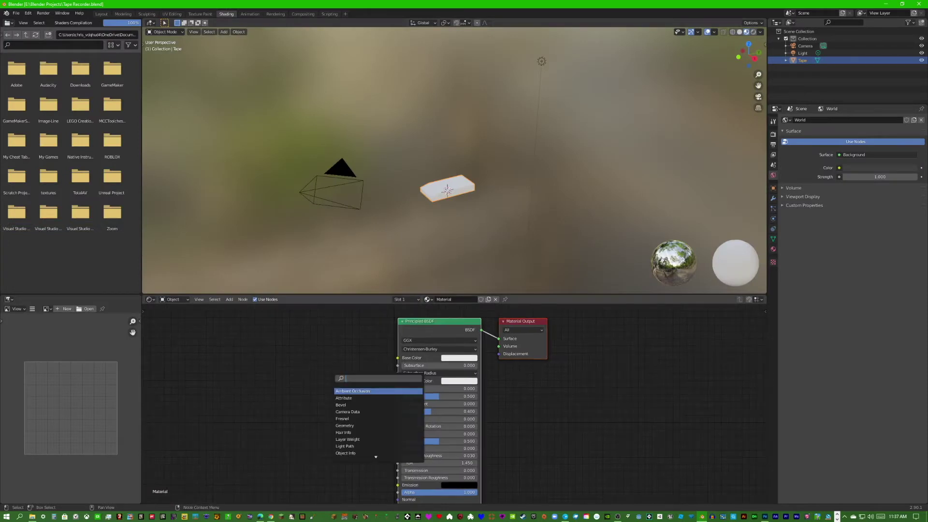
{"action": "type", "text": "ima"}
{"action": "key", "text": "Return"}
{"action": "left_click", "coordinate": [341, 348]}
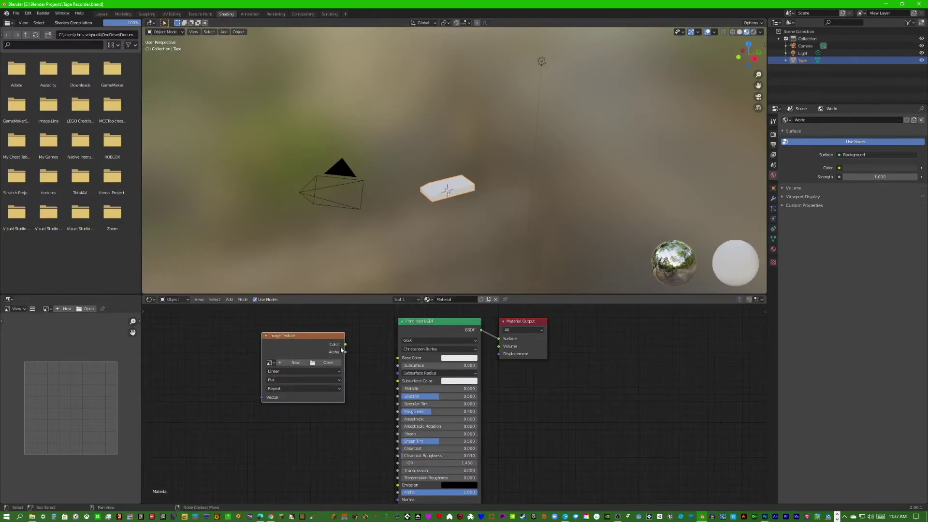
Step: Assign the Tape Recorder image to the Image Texture node and save the file
{"action": "left_click", "coordinate": [269, 362]}
{"action": "left_click", "coordinate": [290, 380]}
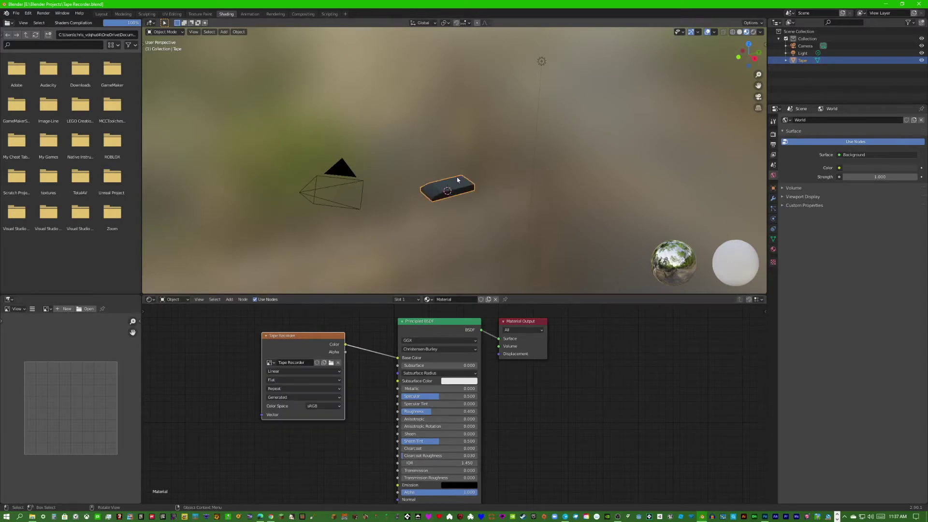
{"action": "scroll", "coordinate": [456, 216], "scroll_direction": "up", "scroll_amount": 5}
{"action": "mouse_move", "coordinate": [456, 215]}
{"action": "middle_mouse_down"}
{"action": "mouse_move", "coordinate": [490, 208]}
{"action": "mouse_move", "coordinate": [397, 160]}
{"action": "middle_mouse_up"}
{"action": "key", "text": "ctrl+s"}
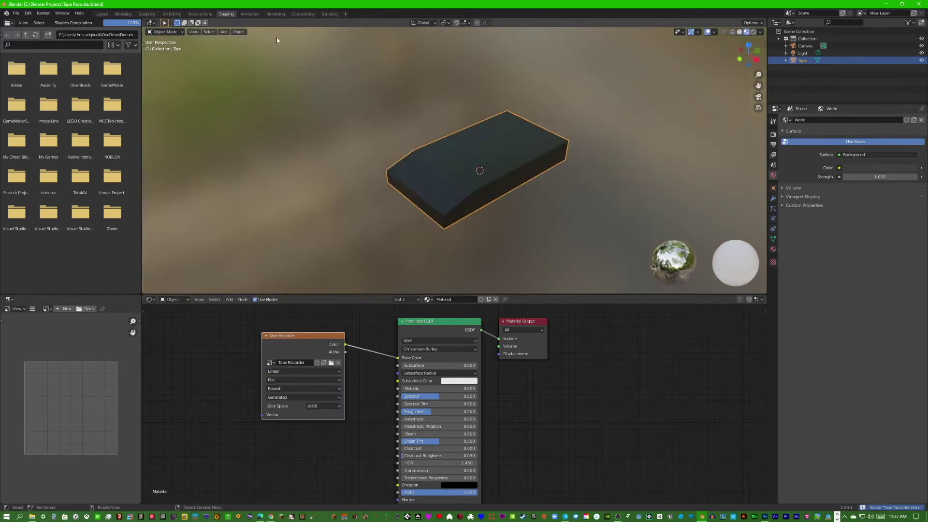
Step: Switch to the Texture Paint workspace and dab a white mark on the top face at its unsloped short edge
{"action": "left_click", "coordinate": [210, 15]}
{"action": "mouse_move", "coordinate": [573, 233]}
{"action": "middle_mouse_down"}
{"action": "mouse_move", "coordinate": [648, 254]}
{"action": "mouse_move", "coordinate": [655, 294]}
{"action": "mouse_move", "coordinate": [638, 278]}
{"action": "middle_mouse_up"}
{"action": "scroll", "coordinate": [631, 273], "scroll_direction": "up", "scroll_amount": 6}
{"action": "left_click", "coordinate": [592, 188]}
{"action": "scroll", "coordinate": [196, 275], "scroll_direction": "down", "scroll_amount": 5}
{"action": "middle_click_drag", "start_coordinate": [257, 275], "coordinate": [232, 271]}
{"action": "middle_click_drag", "start_coordinate": [641, 232], "coordinate": [700, 259]}
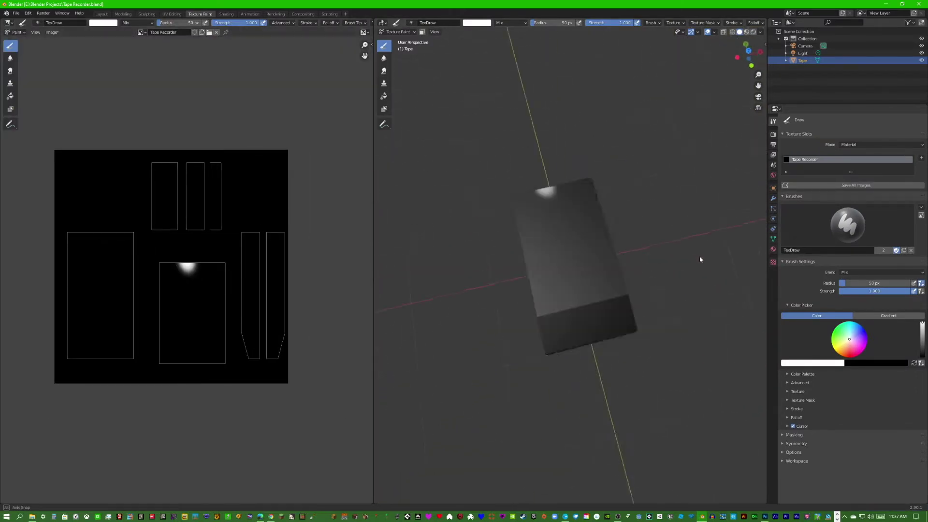
Step: Dab white orientation marks on a long edge of the top face and on a long edge of the underside
{"action": "middle_click_drag", "start_coordinate": [623, 269], "coordinate": [592, 269]}
{"action": "scroll", "coordinate": [609, 274], "scroll_direction": "up", "scroll_amount": 3}
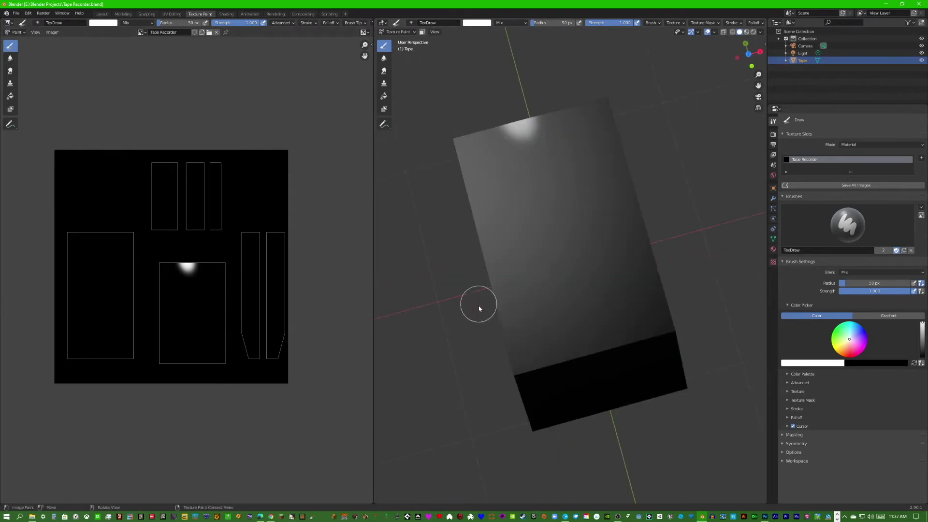
{"action": "left_click", "coordinate": [498, 323]}
{"action": "mouse_move", "coordinate": [498, 322]}
{"action": "middle_mouse_down"}
{"action": "mouse_move", "coordinate": [522, 309]}
{"action": "mouse_move", "coordinate": [520, 288]}
{"action": "mouse_move", "coordinate": [541, 263]}
{"action": "mouse_move", "coordinate": [559, 203]}
{"action": "mouse_move", "coordinate": [559, 155]}
{"action": "mouse_move", "coordinate": [542, 197]}
{"action": "middle_mouse_up"}
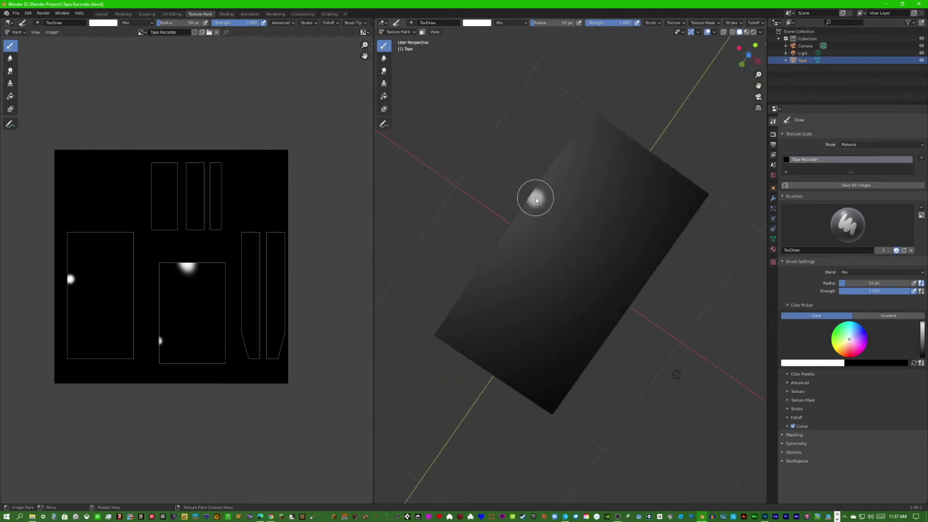
{"action": "middle_click_drag", "start_coordinate": [594, 243], "coordinate": [583, 234]}
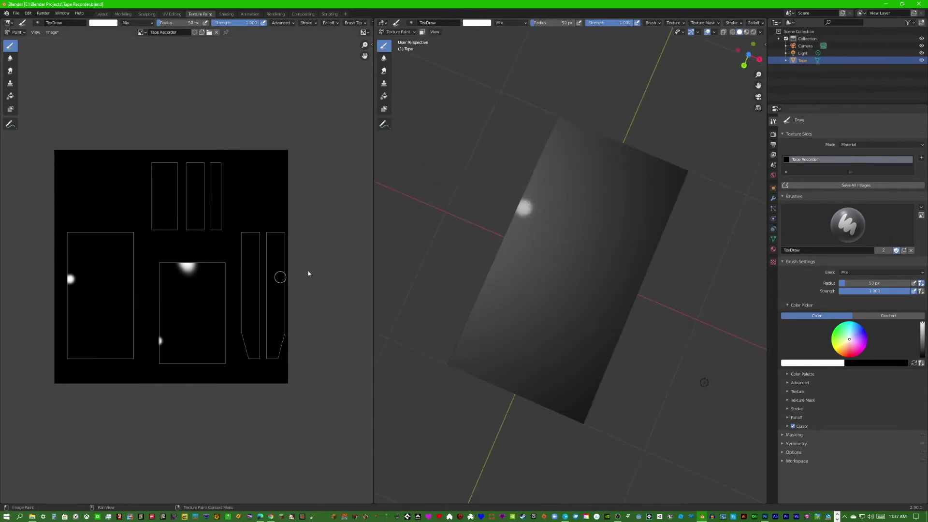
Step: Dab a white mark at the side edge of the sloped face and locate it on the texture image
{"action": "middle_click_drag", "start_coordinate": [532, 271], "coordinate": [567, 323]}
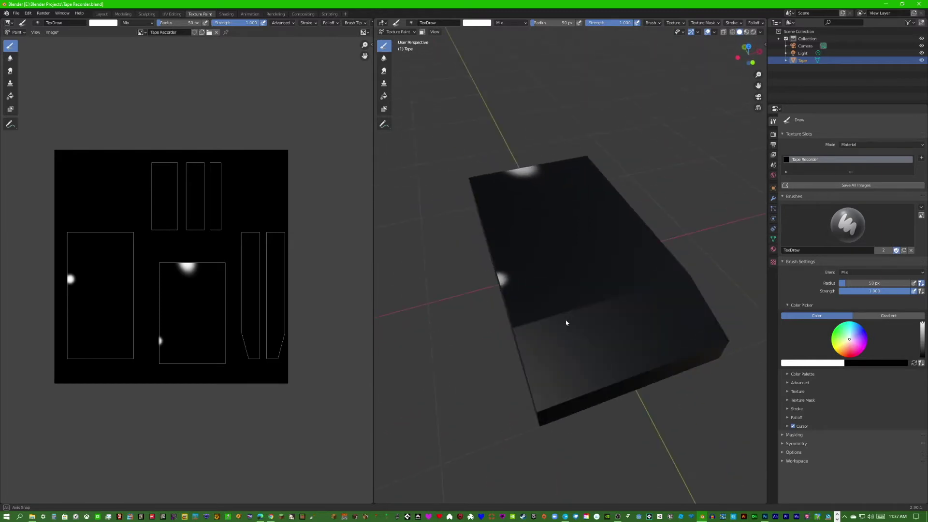
{"action": "middle_click_drag", "start_coordinate": [544, 219], "coordinate": [655, 286]}
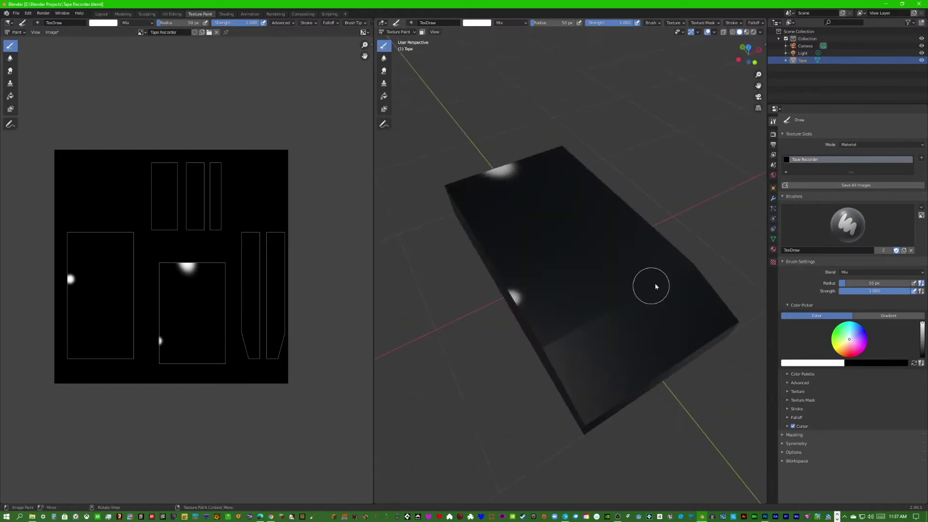
{"action": "left_click", "coordinate": [709, 291]}
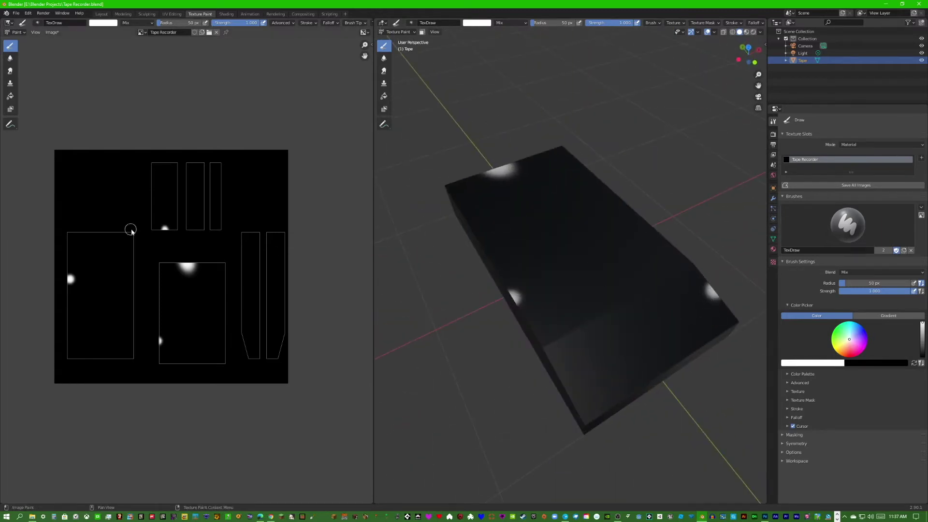
{"action": "scroll", "coordinate": [168, 227], "scroll_direction": "up", "scroll_amount": 4}
{"action": "middle_click_drag", "start_coordinate": [168, 227], "coordinate": [252, 322]}
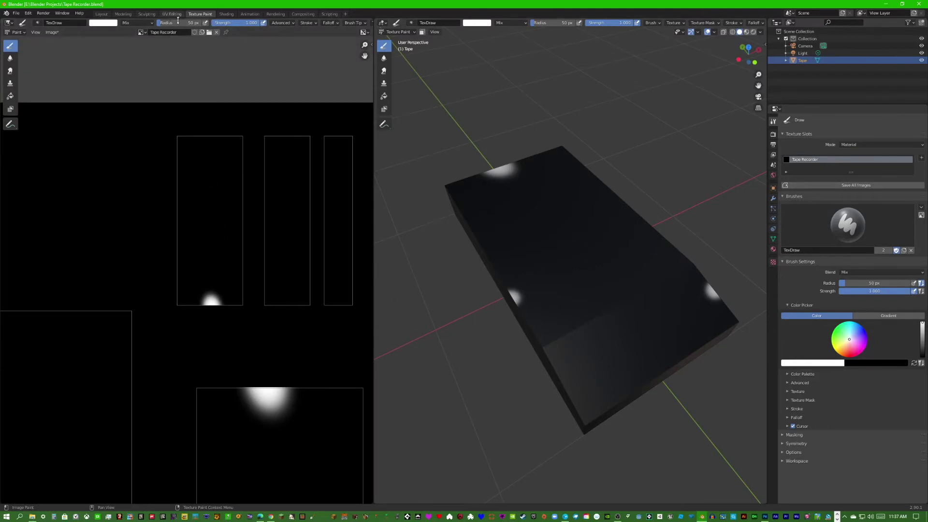
Step: Dab a white mark at one side edge of each of the two short end faces
{"action": "middle_click_drag", "start_coordinate": [638, 284], "coordinate": [627, 249]}
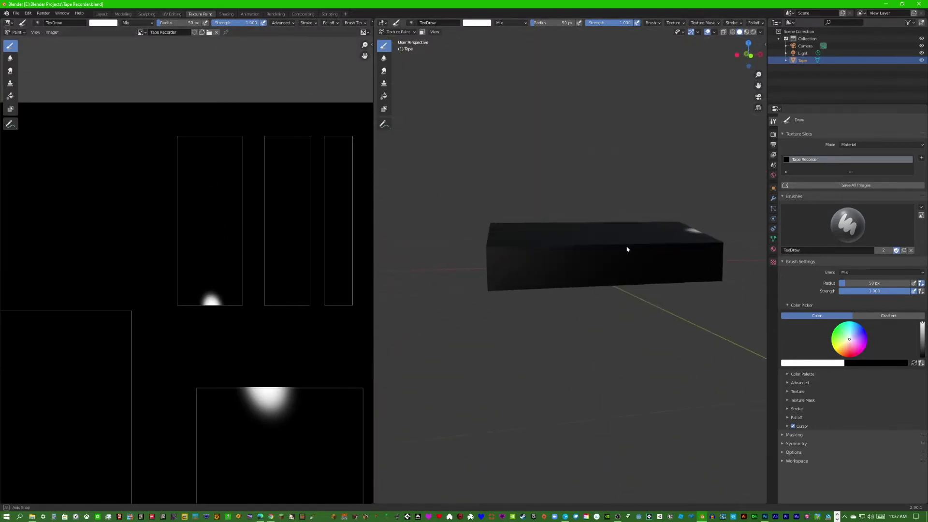
{"action": "middle_click_drag", "start_coordinate": [282, 284], "coordinate": [255, 288]}
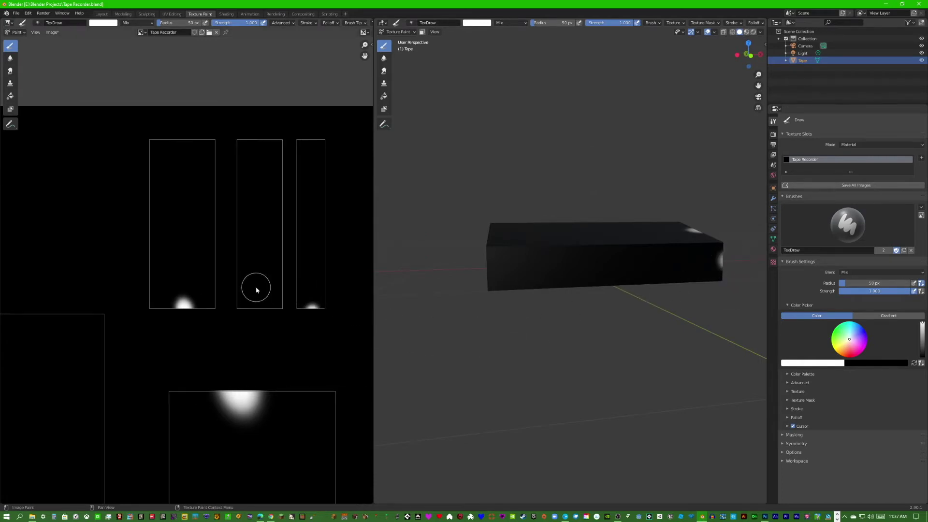
{"action": "mouse_move", "coordinate": [566, 251]}
{"action": "middle_mouse_down"}
{"action": "mouse_move", "coordinate": [629, 274]}
{"action": "mouse_move", "coordinate": [520, 312]}
{"action": "middle_mouse_up"}
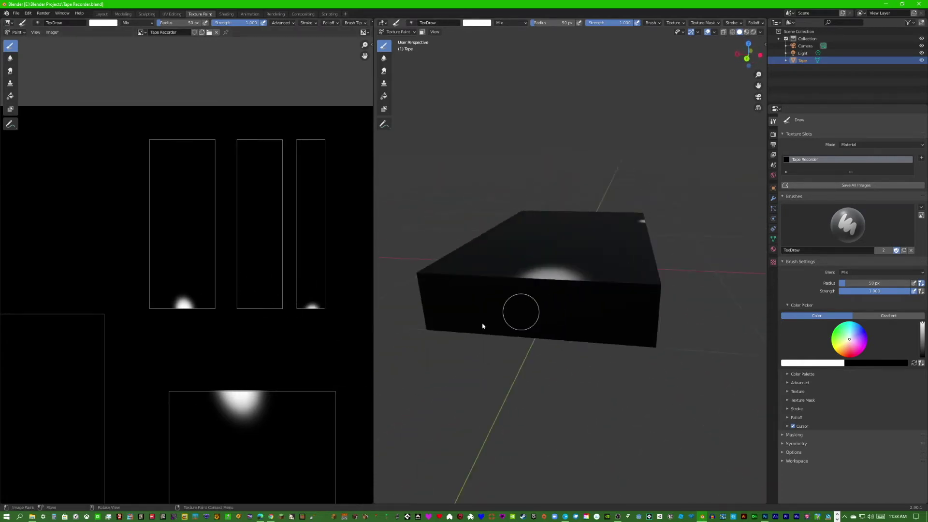
{"action": "left_click", "coordinate": [420, 296]}
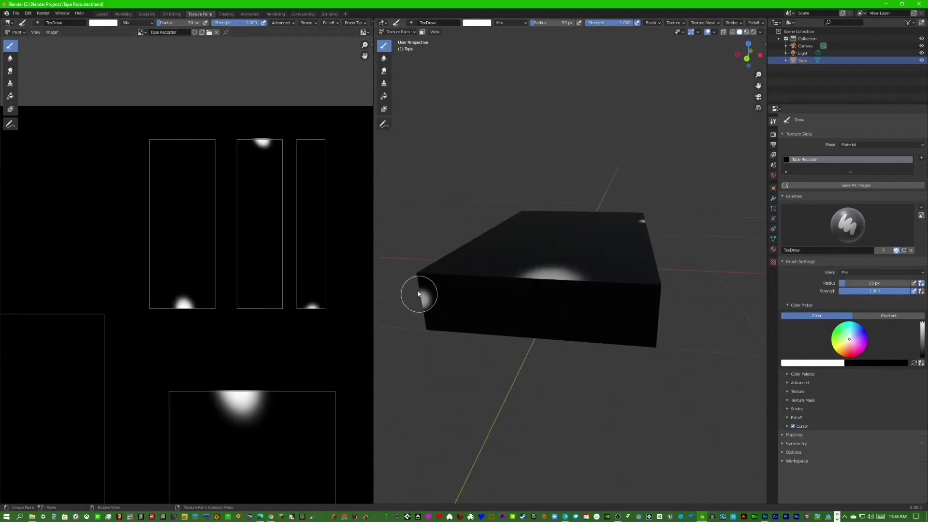
Step: Check the marks in the Shading workspace, then return to Texture Paint and dab a white mark on each long side face
{"action": "left_click", "coordinate": [226, 14]}
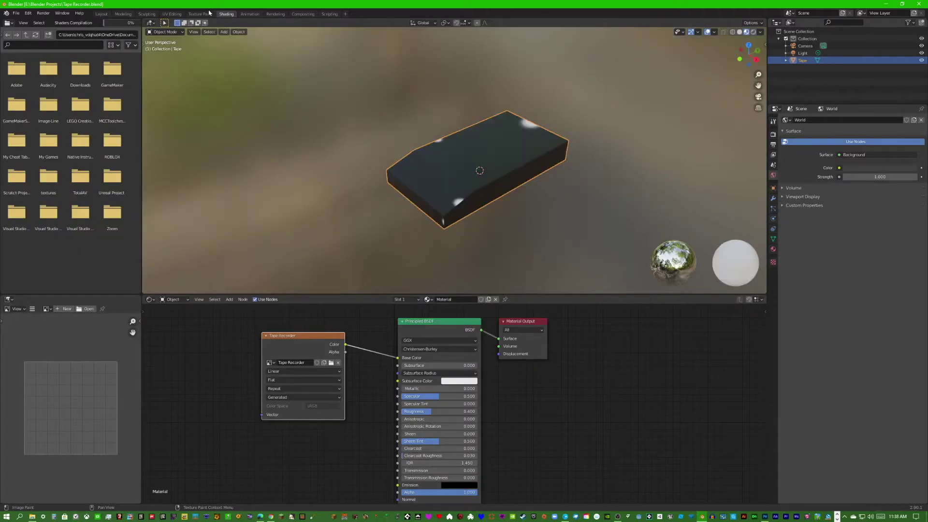
{"action": "left_click", "coordinate": [201, 13]}
{"action": "middle_click_drag", "start_coordinate": [521, 234], "coordinate": [661, 269]}
{"action": "left_click", "coordinate": [622, 285]}
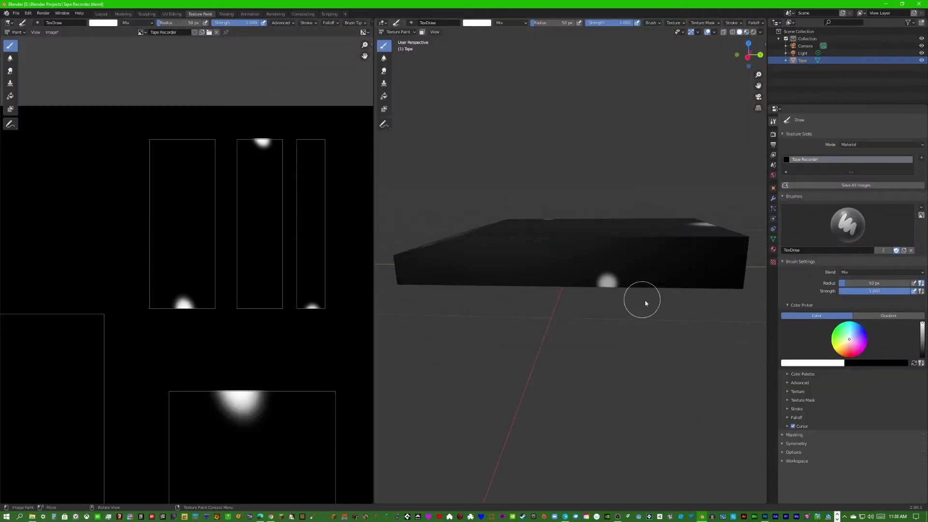
{"action": "mouse_move", "coordinate": [644, 302]}
{"action": "middle_mouse_down"}
{"action": "mouse_move", "coordinate": [523, 301]}
{"action": "mouse_move", "coordinate": [535, 280]}
{"action": "middle_mouse_up"}
{"action": "left_click", "coordinate": [551, 267]}
{"action": "scroll", "coordinate": [220, 334], "scroll_direction": "down", "scroll_amount": 5}
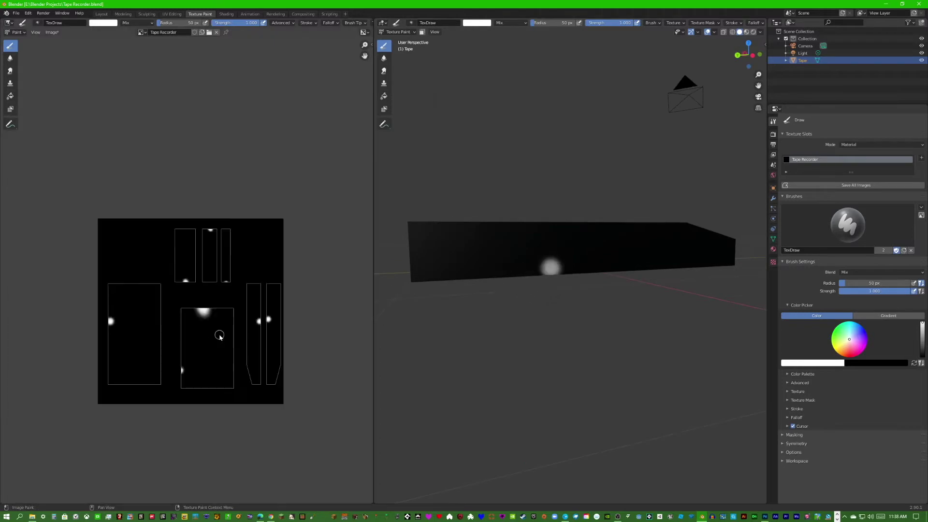
Step: Dab another white mark on one long side face at its unsloped end
{"action": "middle_click_drag", "start_coordinate": [222, 319], "coordinate": [210, 313]}
{"action": "middle_click_drag", "start_coordinate": [580, 264], "coordinate": [448, 246]}
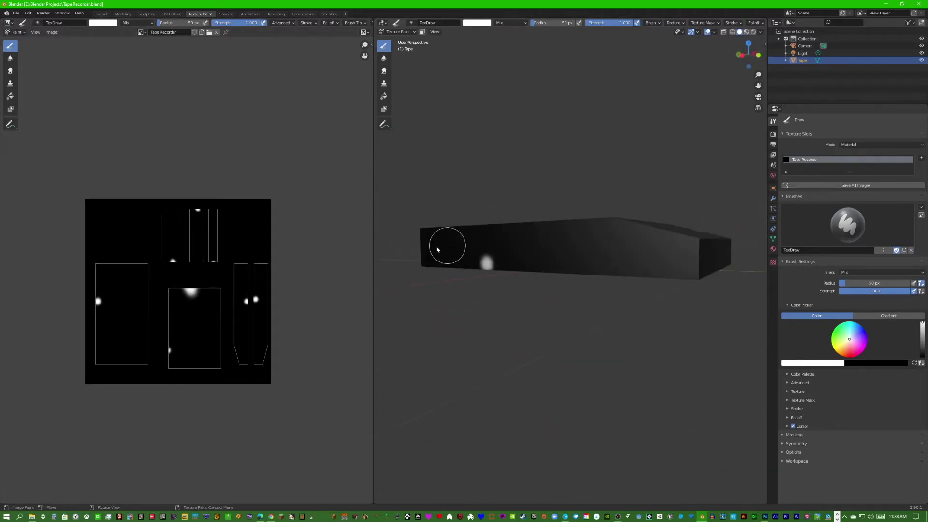
{"action": "left_click", "coordinate": [414, 252]}
{"action": "middle_click_drag", "start_coordinate": [450, 313], "coordinate": [570, 339]}
Step: In the UV Editing workspace, rotate the left-hand long side island by 90° and move it to the image's upper left
{"action": "left_click", "coordinate": [171, 13]}
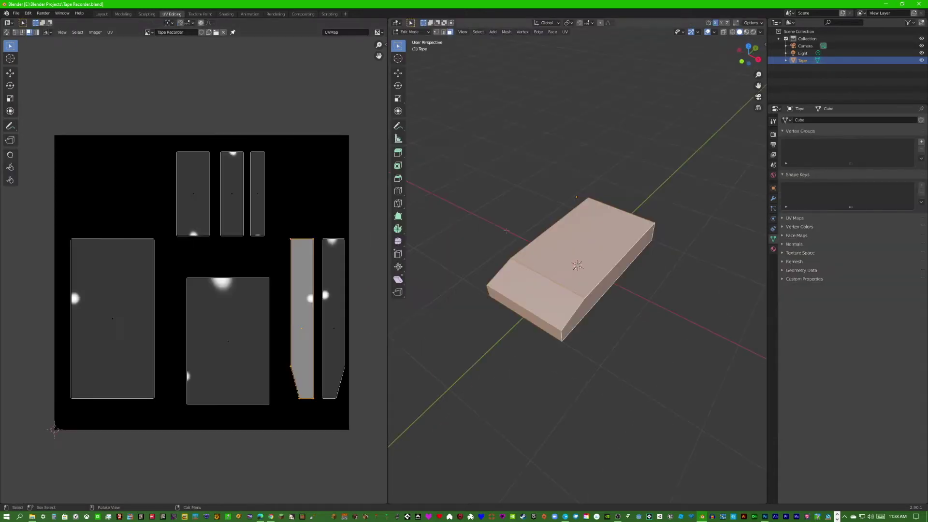
{"action": "left_click", "coordinate": [300, 288]}
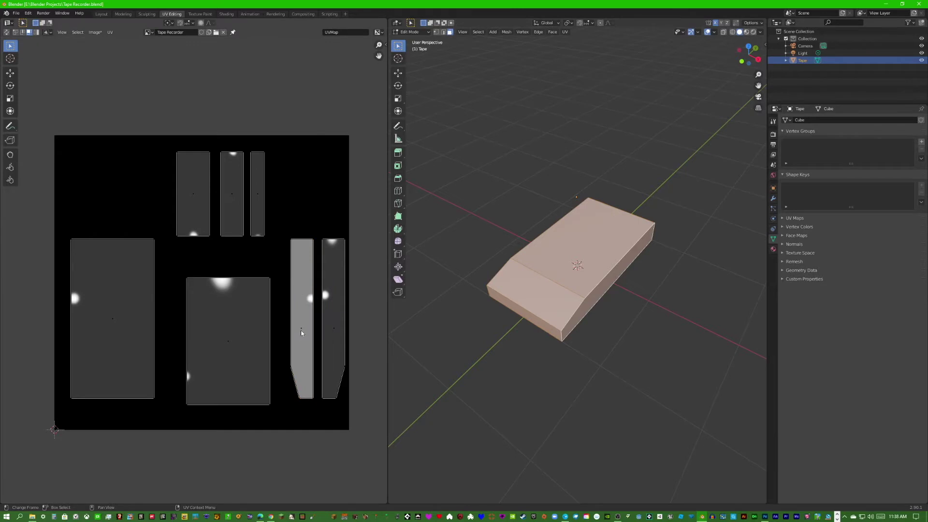
{"action": "left_click", "coordinate": [301, 331]}
{"action": "type", "text": "r90"}
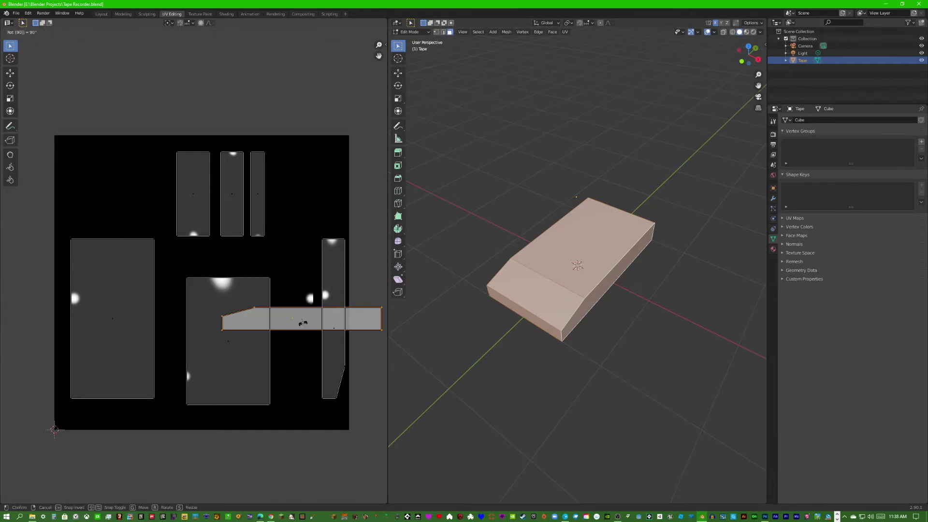
{"action": "key", "text": "Return"}
{"action": "left_click", "coordinate": [294, 318]}
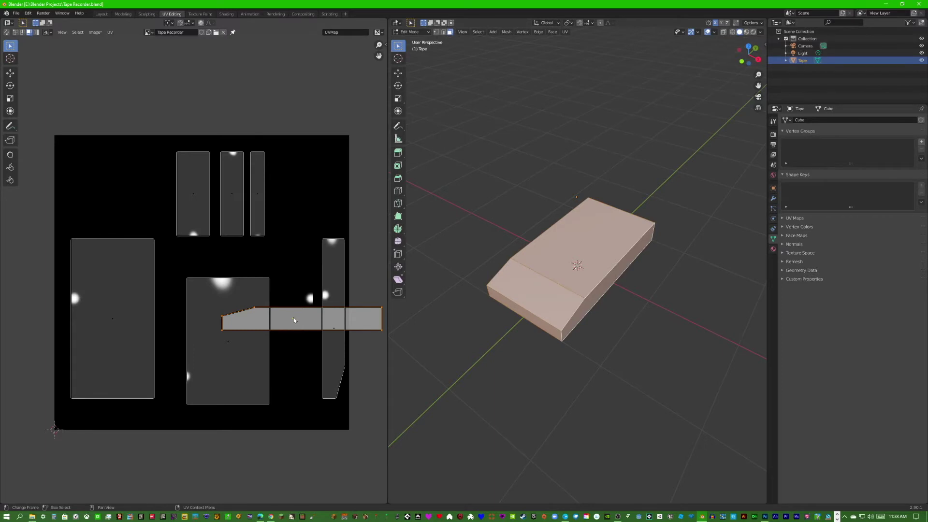
{"action": "key", "text": "g"}
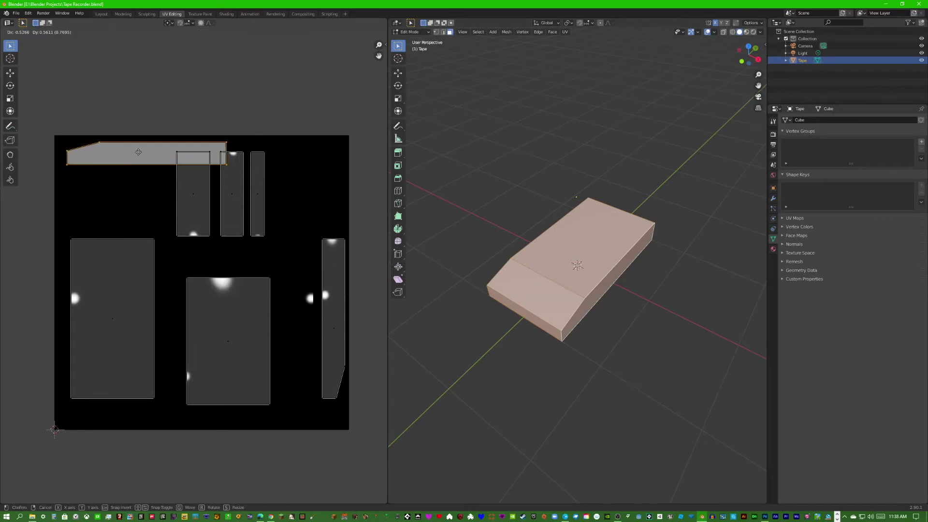
{"action": "left_click", "coordinate": [138, 152]}
Step: Rotate the sloped face's UV island by 90° and place it above the large left-hand island, checking its mark on the model
{"action": "left_click", "coordinate": [196, 193]}
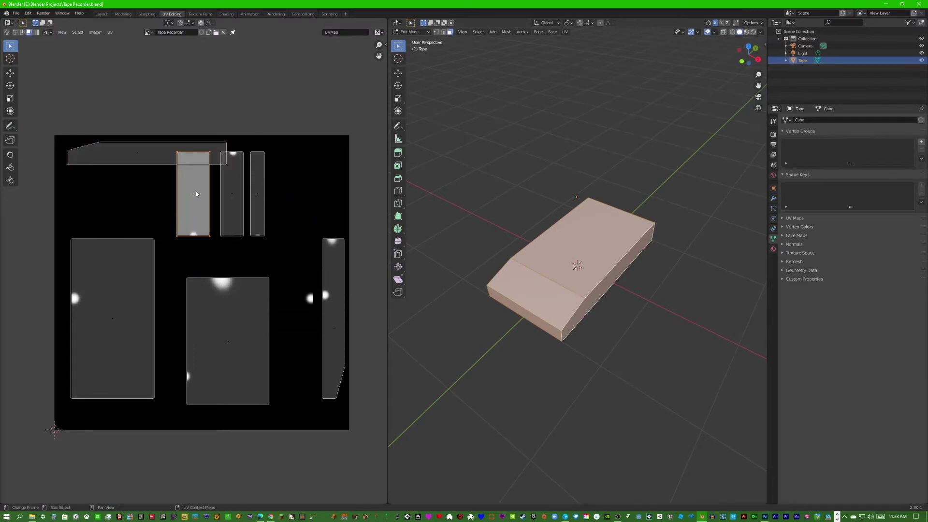
{"action": "type", "text": "r"}
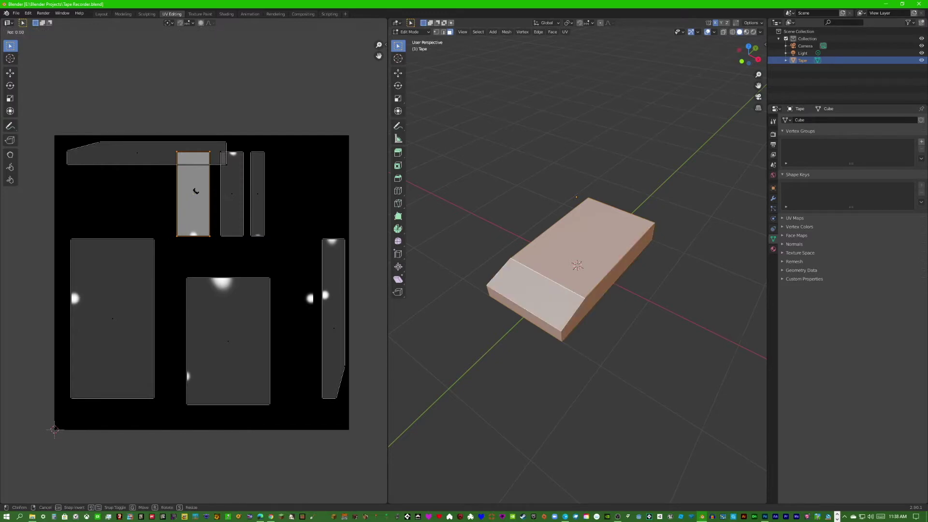
{"action": "type", "text": "90"}
{"action": "key", "text": "Return"}
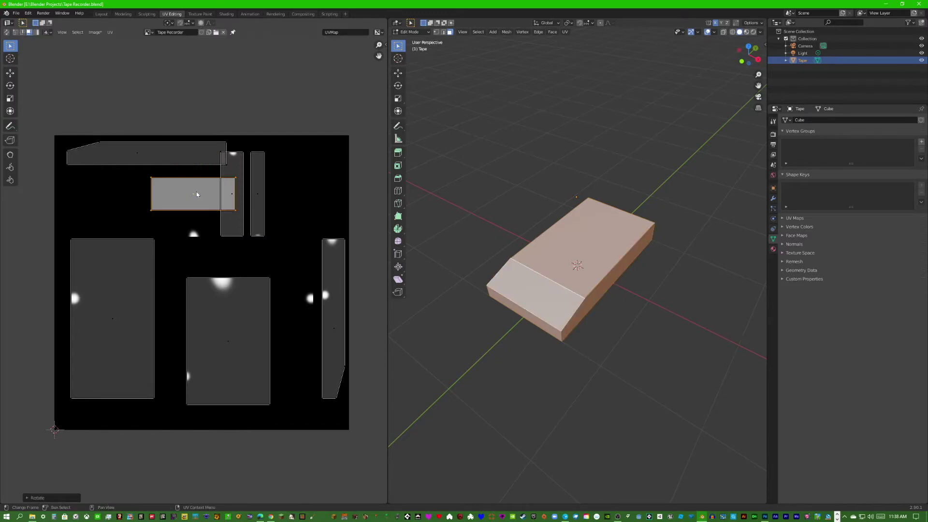
{"action": "key", "text": "g"}
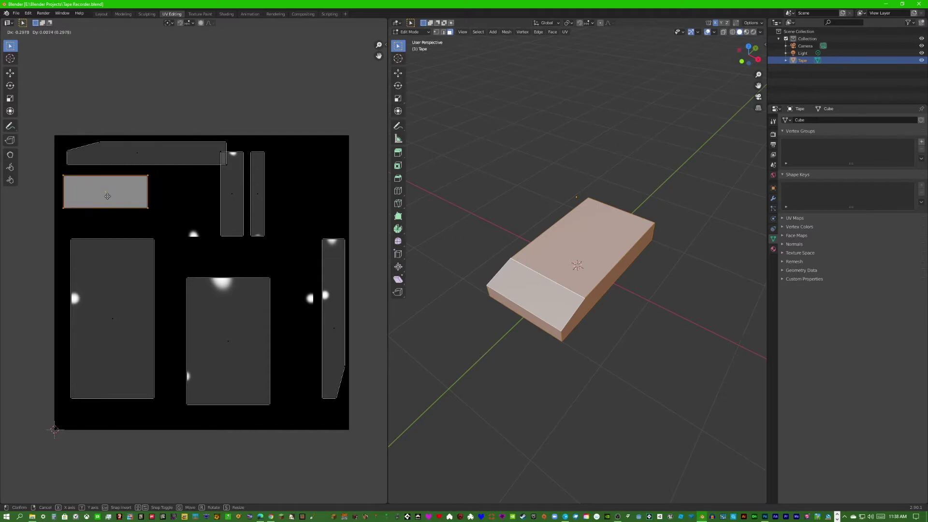
{"action": "left_click", "coordinate": [164, 223]}
{"action": "middle_click_drag", "start_coordinate": [585, 313], "coordinate": [624, 316]}
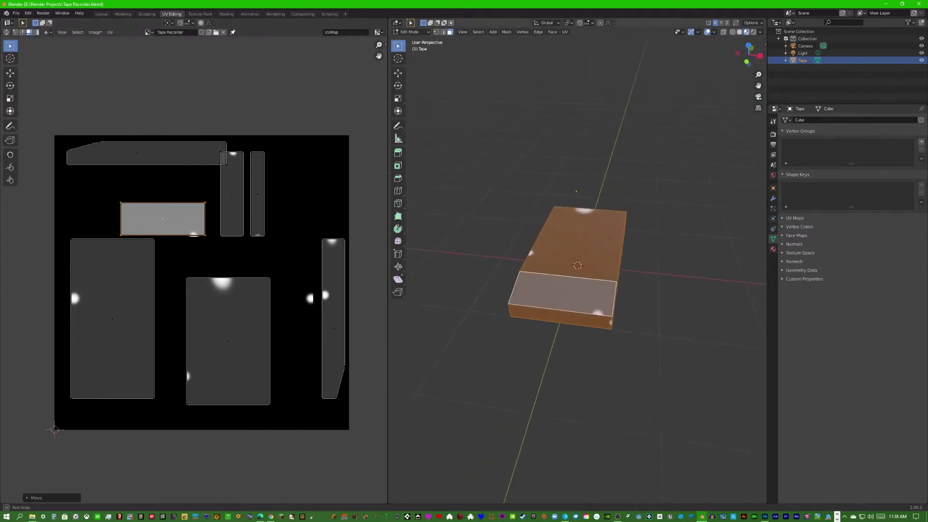
{"action": "scroll", "coordinate": [623, 316], "scroll_direction": "up", "scroll_amount": 3}
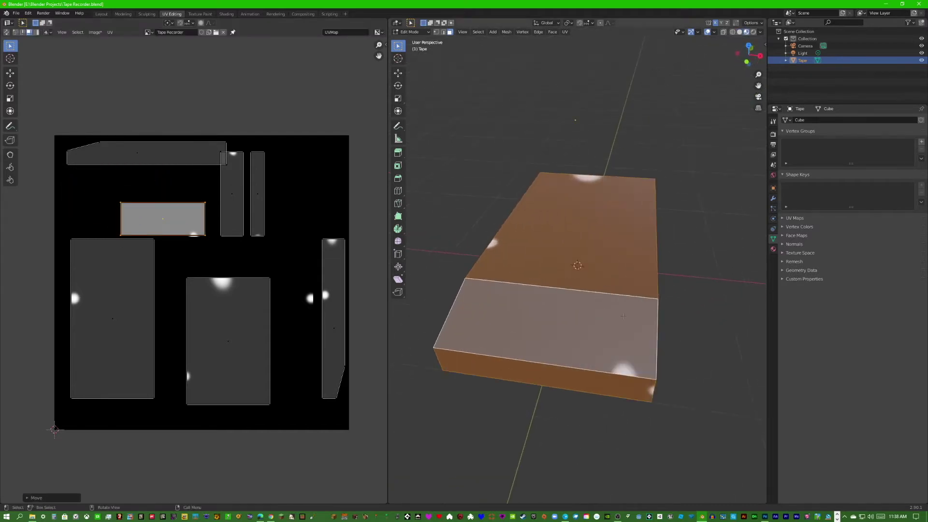
Step: Rotate the tall end face's UV island by 90° and place it beside the long side island along the image's upper edge
{"action": "left_click", "coordinate": [228, 199]}
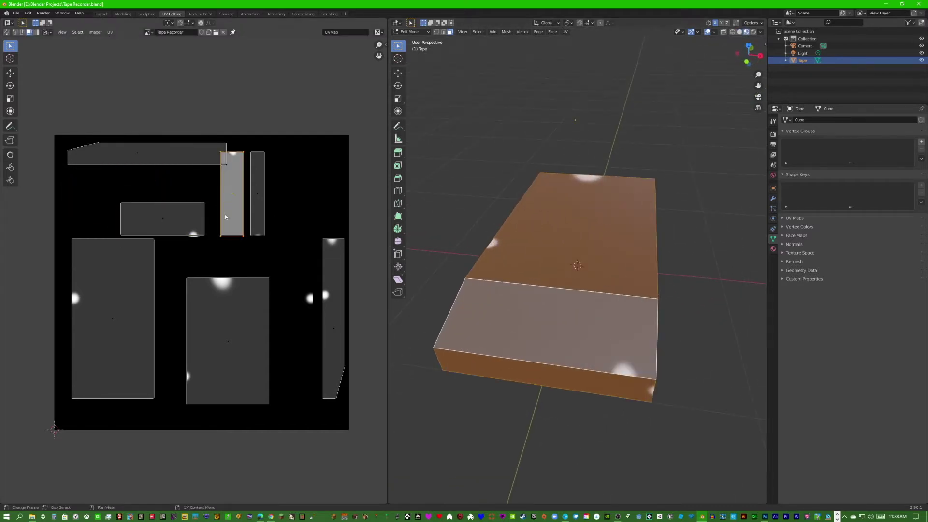
{"action": "key", "text": "r"}
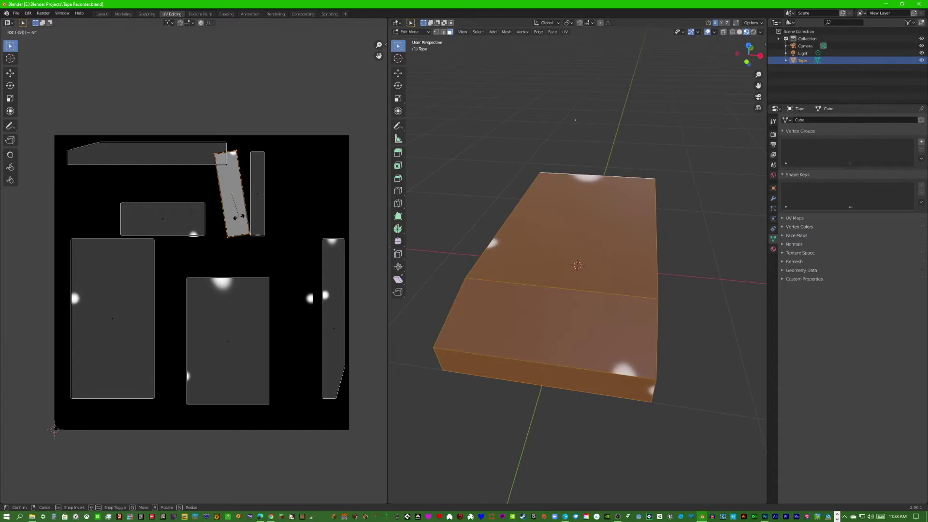
{"action": "left_click", "coordinate": [239, 220]}
{"action": "key", "text": "g"}
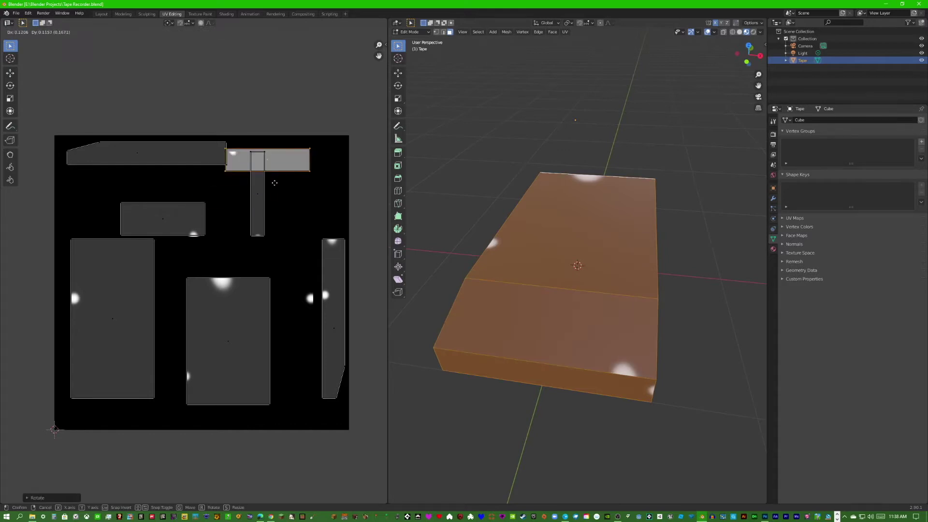
{"action": "left_click", "coordinate": [279, 175]}
{"action": "middle_click_drag", "start_coordinate": [623, 322], "coordinate": [478, 301]}
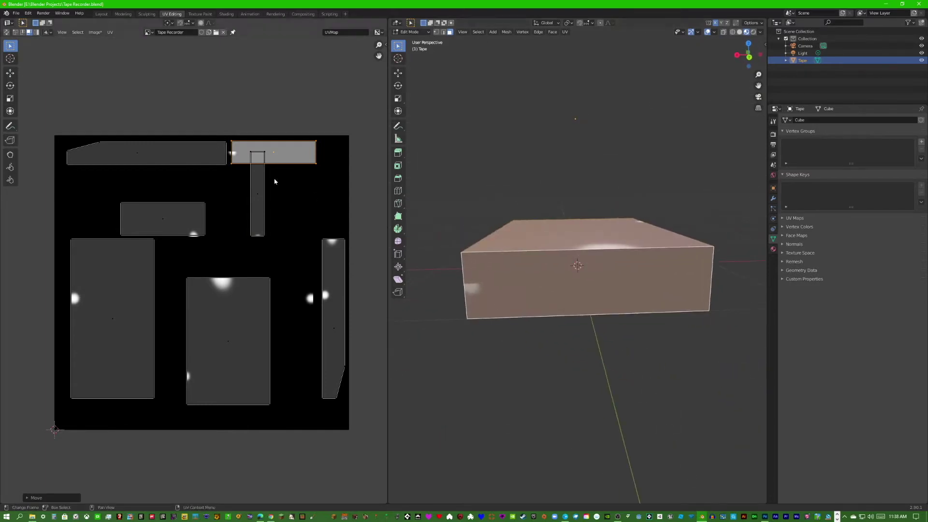
Step: Rotate the thinnest UV island, the low end face, by 90° and move it over its white mark above the top face's island
{"action": "left_click", "coordinate": [258, 196]}
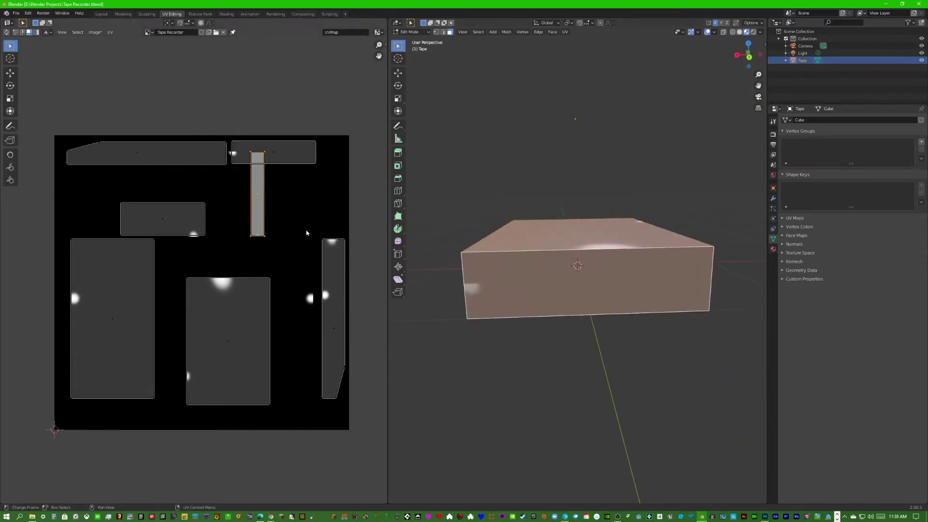
{"action": "type", "text": "r90"}
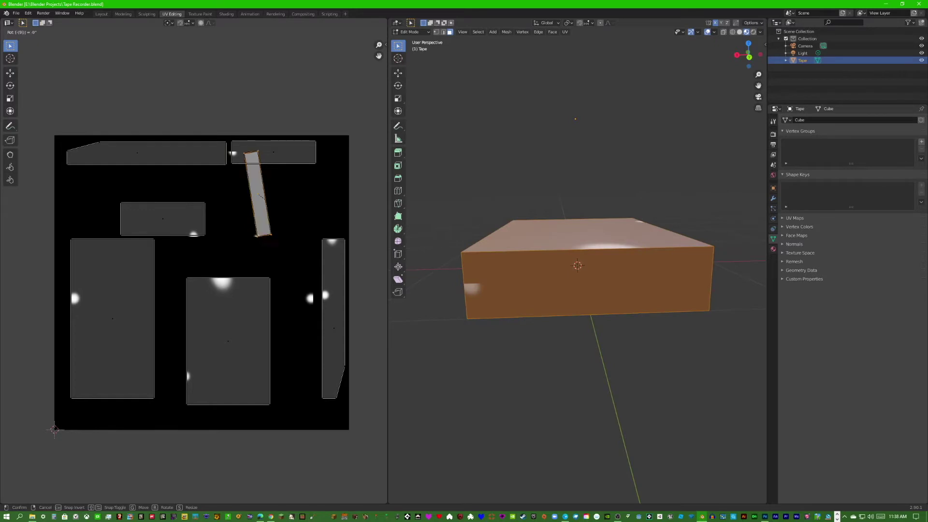
{"action": "key", "text": "Return"}
{"action": "middle_click_drag", "start_coordinate": [431, 262], "coordinate": [549, 290]}
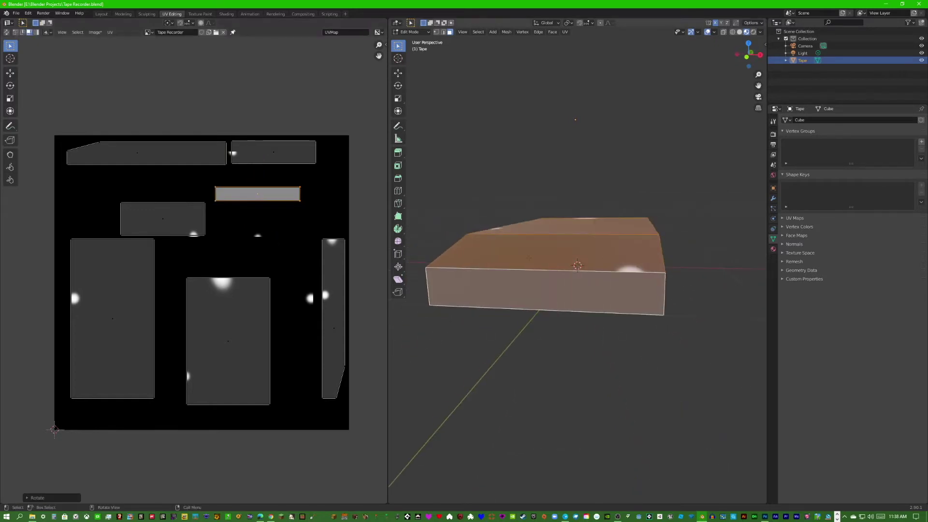
{"action": "key", "text": "g"}
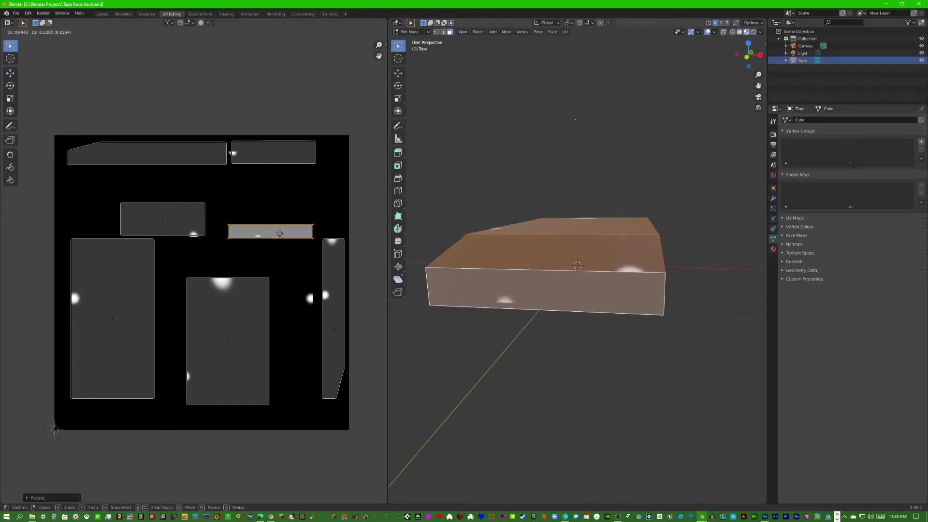
{"action": "left_click", "coordinate": [279, 234]}
{"action": "middle_click_drag", "start_coordinate": [556, 300], "coordinate": [587, 323]}
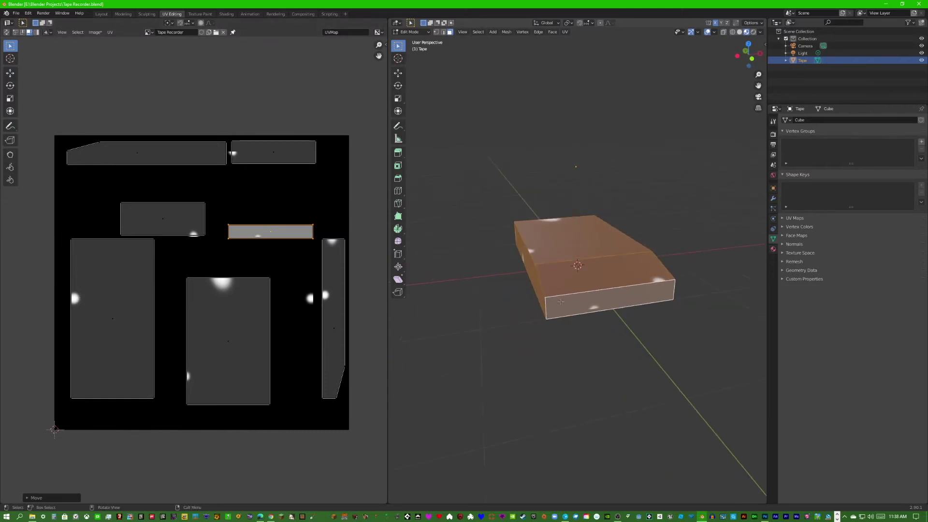
Step: Deselect the faces and examine the white marks on the texture image and on the model from several sides
{"action": "left_click", "coordinate": [569, 328]}
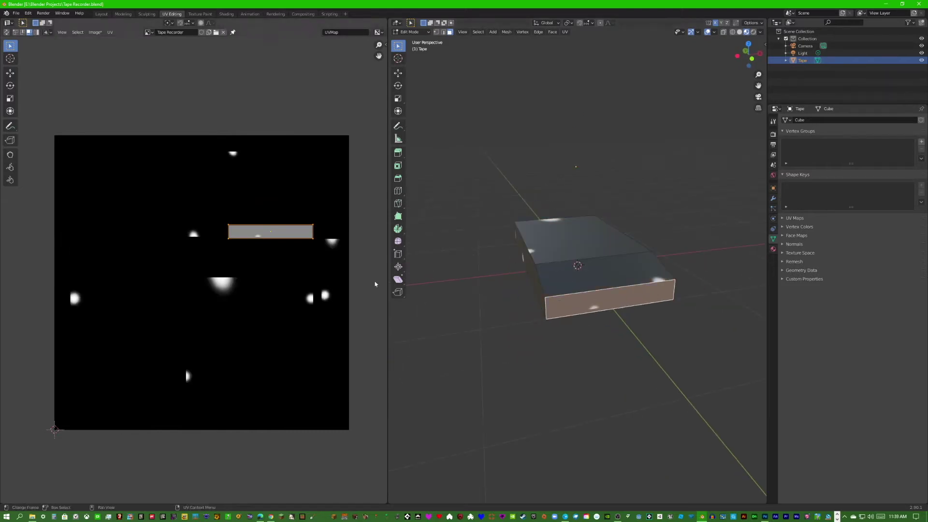
{"action": "key", "text": "h"}
{"action": "middle_click_drag", "start_coordinate": [215, 224], "coordinate": [213, 226]}
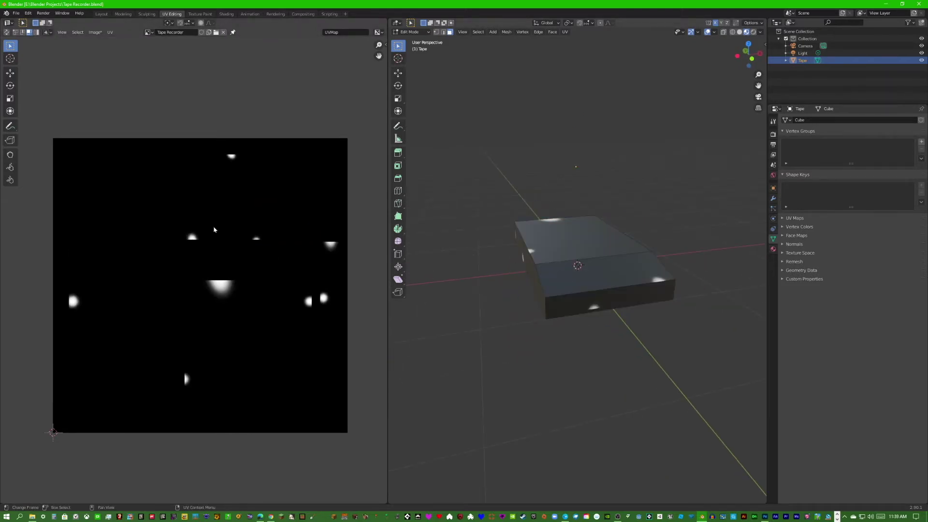
{"action": "scroll", "coordinate": [214, 229], "scroll_direction": "up", "scroll_amount": 1}
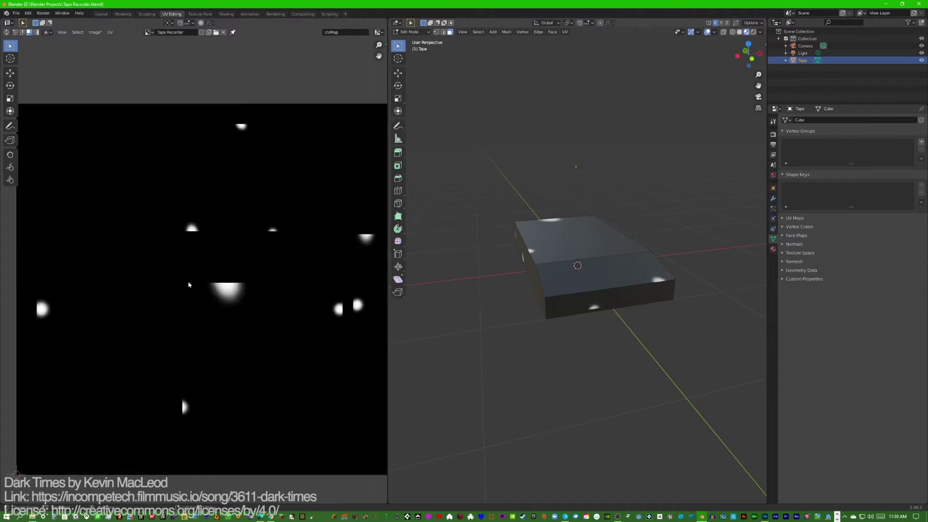
{"action": "scroll", "coordinate": [205, 227], "scroll_direction": "down", "scroll_amount": 1}
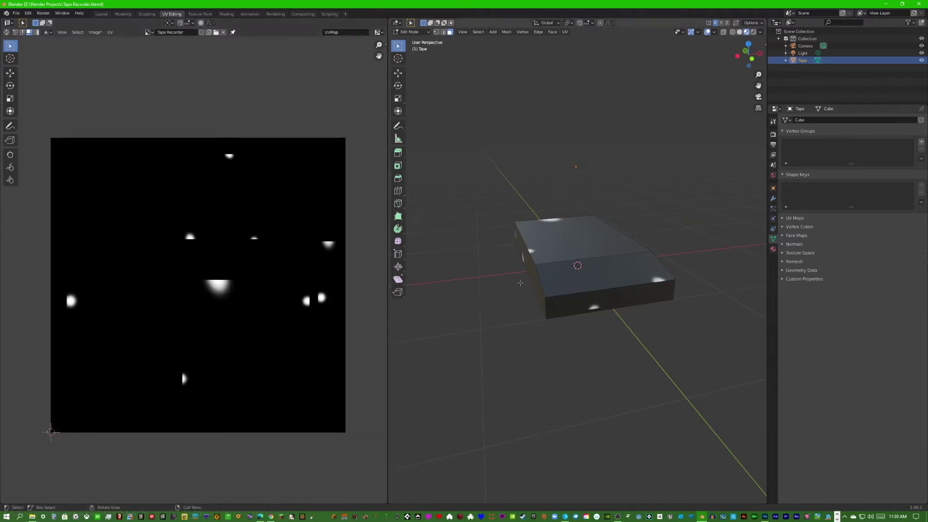
{"action": "middle_click_drag", "start_coordinate": [541, 285], "coordinate": [499, 282]}
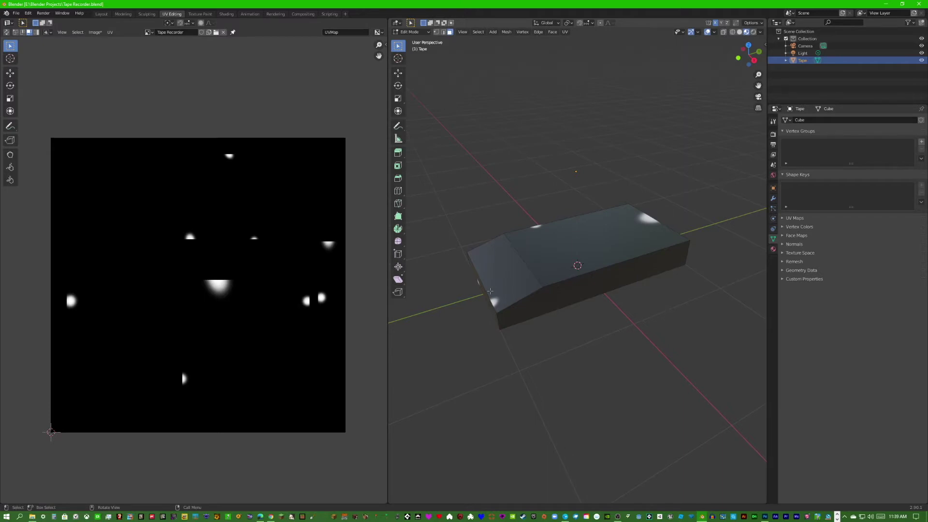
{"action": "middle_click_drag", "start_coordinate": [489, 291], "coordinate": [541, 282]}
{"action": "middle_click_drag", "start_coordinate": [125, 195], "coordinate": [120, 193]}
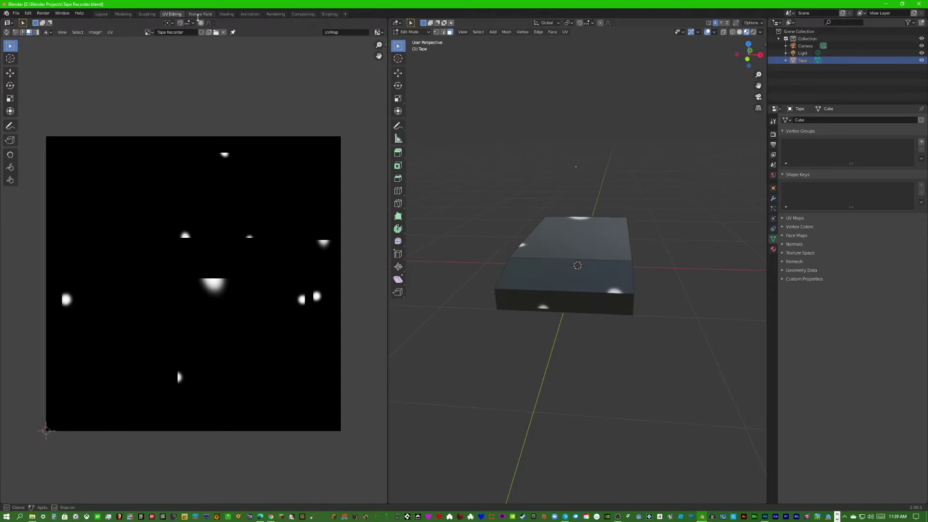
Step: In the Texture Paint workspace, set the brush to blue with a 500 px radius and paint across the top face
{"action": "left_click", "coordinate": [200, 18]}
{"action": "mouse_move", "coordinate": [579, 232]}
{"action": "middle_mouse_down"}
{"action": "mouse_move", "coordinate": [604, 249]}
{"action": "mouse_move", "coordinate": [559, 242]}
{"action": "mouse_move", "coordinate": [625, 220]}
{"action": "middle_mouse_up"}
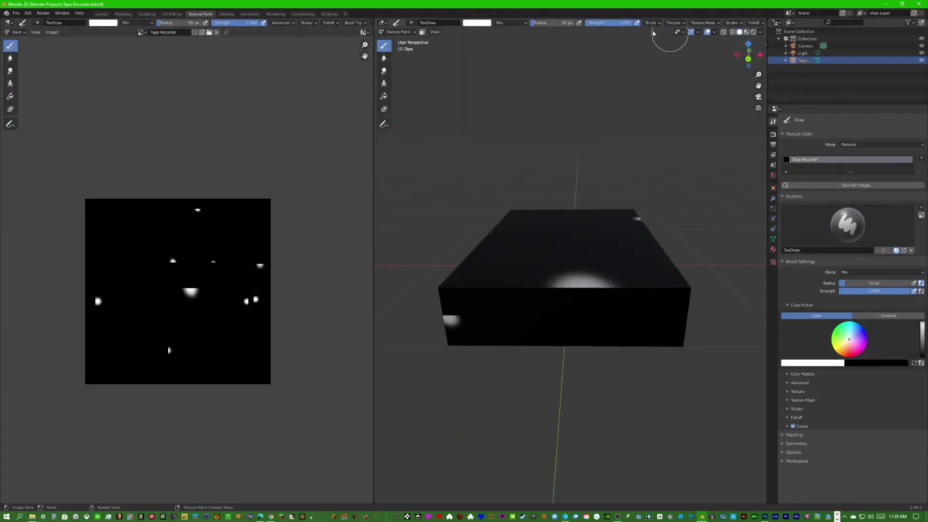
{"action": "left_click", "coordinate": [479, 22]}
{"action": "left_click", "coordinate": [519, 49]}
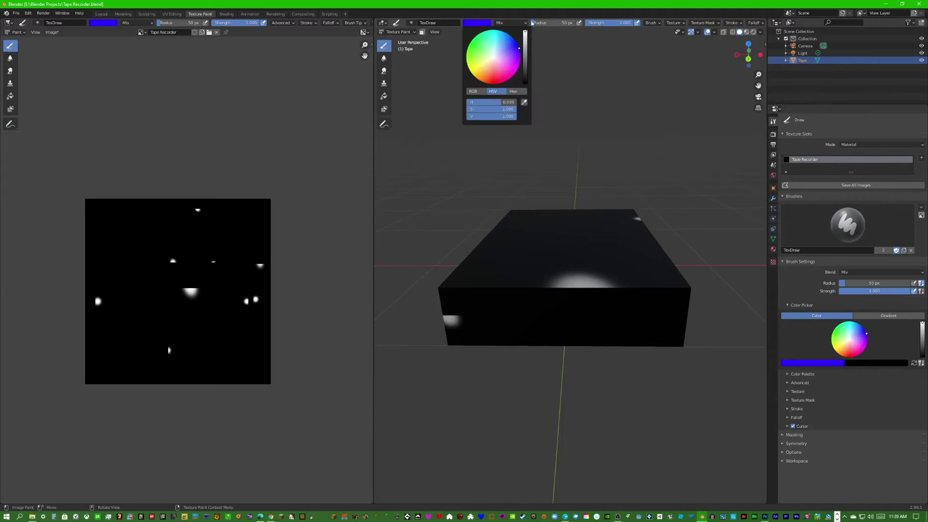
{"action": "left_click_drag", "start_coordinate": [554, 23], "coordinate": [597, 23]}
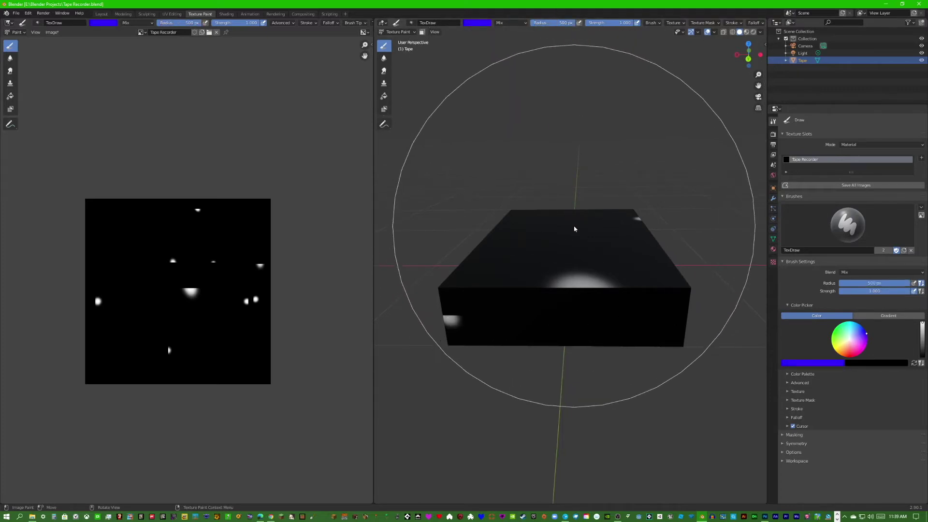
{"action": "left_click_drag", "start_coordinate": [574, 228], "coordinate": [571, 269]}
Step: Set the brush falloff to Constant and cover the top face and the tall end face in solid blue
{"action": "left_click", "coordinate": [330, 23]}
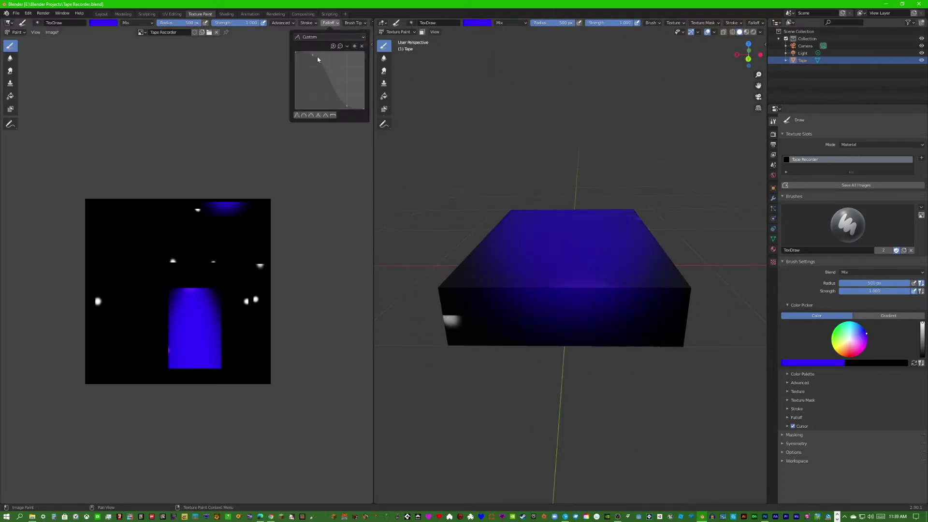
{"action": "left_click", "coordinate": [314, 37]}
{"action": "left_click", "coordinate": [323, 115]}
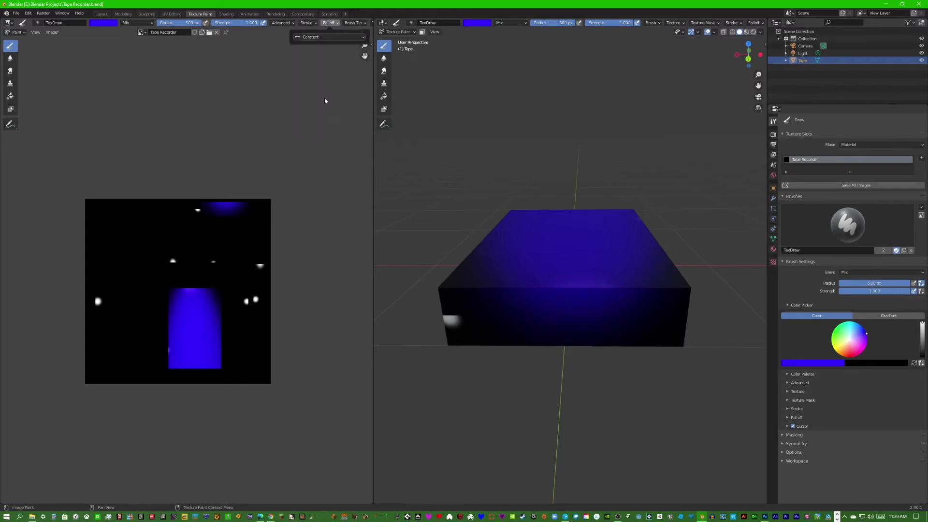
{"action": "left_click", "coordinate": [543, 253]}
Step: Change the brush colour to green and paint the tall end face
{"action": "middle_click_drag", "start_coordinate": [571, 327], "coordinate": [572, 313]}
{"action": "left_click", "coordinate": [478, 22]}
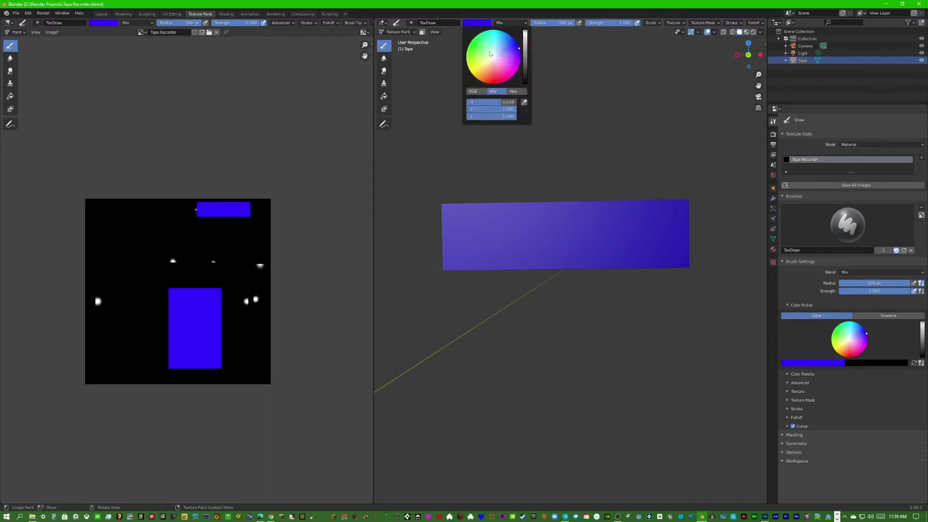
{"action": "left_click", "coordinate": [468, 44]}
{"action": "left_click", "coordinate": [563, 240]}
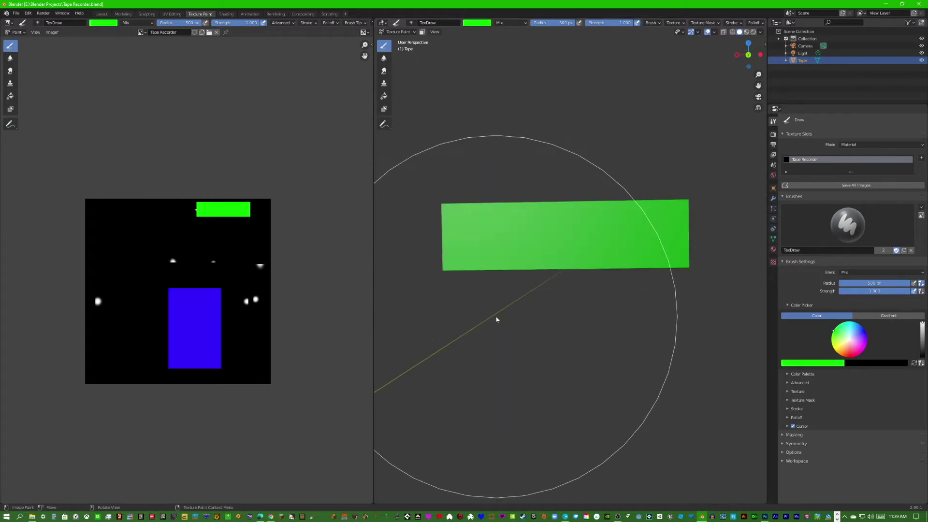
Step: Change the brush colour to orange and paint the sloped face and the low end face
{"action": "mouse_move", "coordinate": [497, 319]}
{"action": "middle_mouse_down"}
{"action": "mouse_move", "coordinate": [532, 325]}
{"action": "mouse_move", "coordinate": [572, 352]}
{"action": "mouse_move", "coordinate": [556, 379]}
{"action": "mouse_move", "coordinate": [392, 341]}
{"action": "middle_mouse_up"}
{"action": "left_click", "coordinate": [477, 23]}
{"action": "left_click", "coordinate": [484, 84]}
{"action": "left_click", "coordinate": [561, 367]}
Step: Repaint the top face in a purer blue and paint the tall end face magenta
{"action": "left_click", "coordinate": [478, 23]}
{"action": "left_click", "coordinate": [516, 42]}
{"action": "left_click", "coordinate": [570, 323]}
{"action": "left_click", "coordinate": [516, 72]}
{"action": "left_click", "coordinate": [573, 258]}
Step: Change the brush colour to red and paint a long side face
{"action": "mouse_move", "coordinate": [575, 319]}
{"action": "middle_mouse_down"}
{"action": "mouse_move", "coordinate": [574, 264]}
{"action": "mouse_move", "coordinate": [421, 261]}
{"action": "mouse_move", "coordinate": [495, 338]}
{"action": "middle_mouse_up"}
{"action": "left_click", "coordinate": [478, 23]}
{"action": "left_click", "coordinate": [497, 85]}
{"action": "left_click", "coordinate": [512, 261]}
Step: In the UV Editing workspace, rotate the right-hand long side island by 90° and move it just below the upper row of islands
{"action": "left_click", "coordinate": [171, 14]}
{"action": "left_click", "coordinate": [327, 321]}
{"action": "key", "text": "r"}
{"action": "key", "text": "9"}
{"action": "key", "text": "0"}
{"action": "key", "text": "Return"}
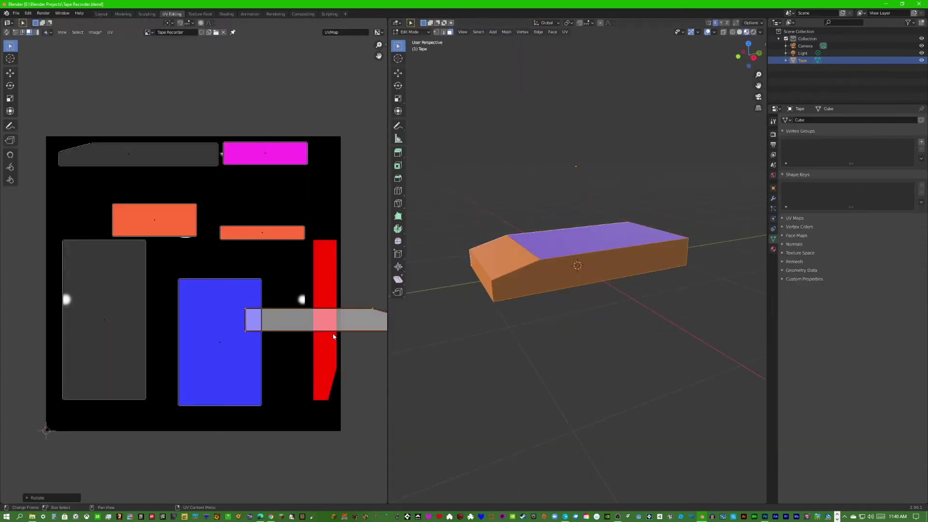
{"action": "key", "text": "g"}
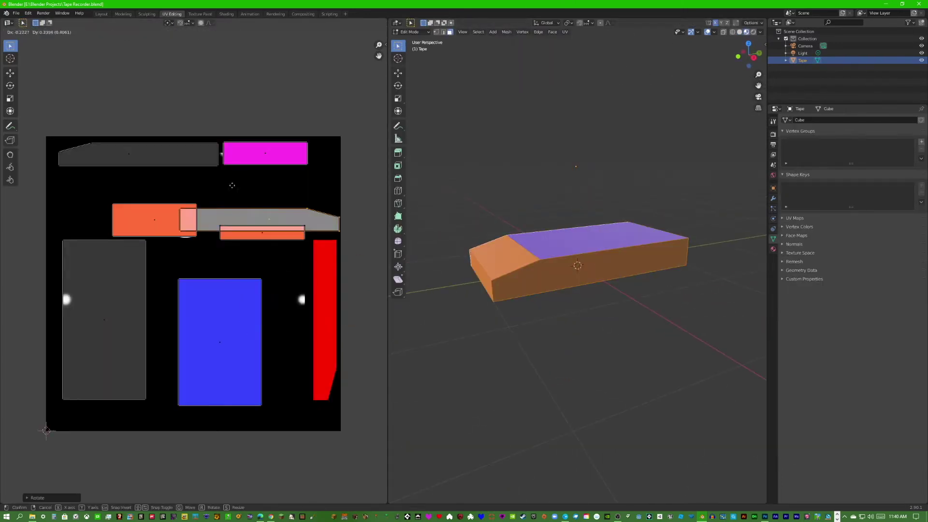
{"action": "left_click", "coordinate": [230, 178]}
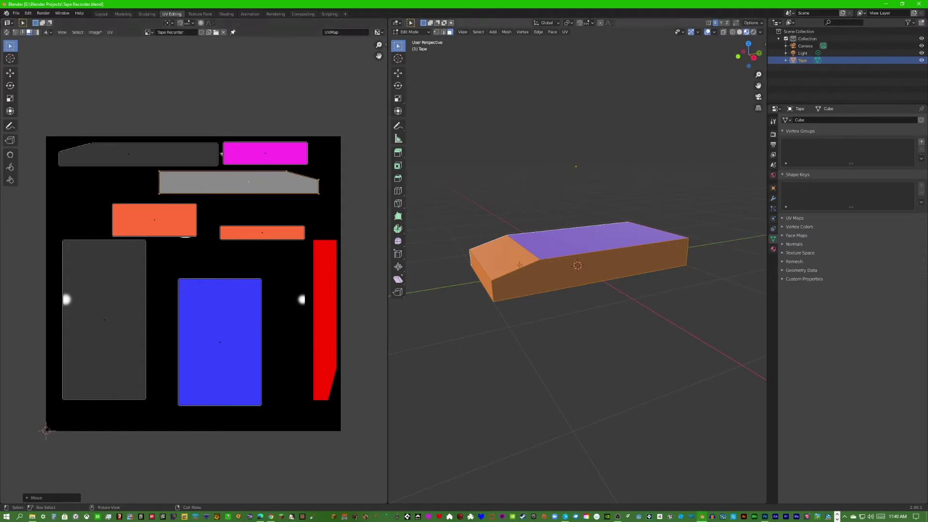
Step: Back in the Texture Paint workspace, paint the repositioned long side face white and the opposite long side red
{"action": "left_click", "coordinate": [200, 13]}
{"action": "mouse_move", "coordinate": [718, 224]}
{"action": "middle_mouse_down"}
{"action": "mouse_move", "coordinate": [695, 284]}
{"action": "mouse_move", "coordinate": [602, 241]}
{"action": "mouse_move", "coordinate": [599, 212]}
{"action": "middle_mouse_up"}
{"action": "left_click", "coordinate": [477, 23]}
{"action": "left_click_drag", "start_coordinate": [523, 53], "coordinate": [524, 91]}
{"action": "left_click", "coordinate": [476, 23]}
{"action": "left_click_drag", "start_coordinate": [445, 212], "coordinate": [655, 206]}
Step: Darken the brush colour to mid grey and paint the low end face
{"action": "left_click", "coordinate": [524, 56]}
{"action": "mouse_move", "coordinate": [655, 207]}
{"action": "middle_mouse_down"}
{"action": "mouse_move", "coordinate": [619, 224]}
{"action": "mouse_move", "coordinate": [580, 269]}
{"action": "mouse_move", "coordinate": [582, 251]}
{"action": "mouse_move", "coordinate": [585, 261]}
{"action": "middle_mouse_up"}
{"action": "middle_click_drag", "start_coordinate": [184, 261], "coordinate": [184, 272]}
{"action": "scroll", "coordinate": [185, 272], "scroll_direction": "up", "scroll_amount": 3}
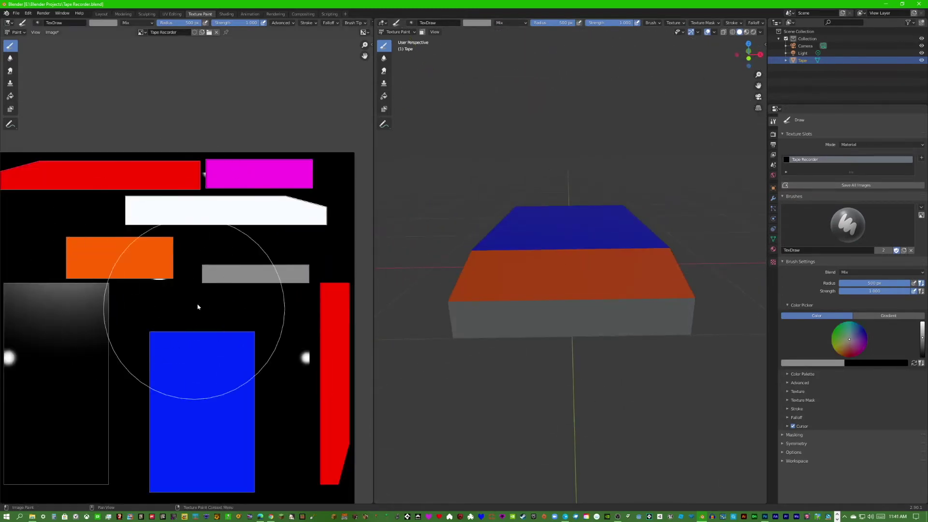
Step: Change the brush colour to teal and paint the whole underside of the tape recorder
{"action": "middle_click_drag", "start_coordinate": [118, 251], "coordinate": [244, 285]}
{"action": "scroll", "coordinate": [188, 273], "scroll_direction": "up", "scroll_amount": 1}
{"action": "mouse_move", "coordinate": [568, 342]}
{"action": "middle_mouse_down"}
{"action": "mouse_move", "coordinate": [603, 325]}
{"action": "mouse_move", "coordinate": [648, 332]}
{"action": "mouse_move", "coordinate": [389, 329]}
{"action": "mouse_move", "coordinate": [408, 180]}
{"action": "middle_mouse_up"}
{"action": "left_click", "coordinate": [477, 23]}
{"action": "left_click", "coordinate": [495, 26]}
{"action": "left_click_drag", "start_coordinate": [556, 214], "coordinate": [575, 300]}
{"action": "mouse_move", "coordinate": [575, 300]}
{"action": "middle_mouse_down"}
{"action": "mouse_move", "coordinate": [582, 314]}
{"action": "mouse_move", "coordinate": [592, 303]}
{"action": "middle_mouse_up"}
{"action": "middle_click_drag", "start_coordinate": [598, 267], "coordinate": [553, 289]}
{"action": "scroll", "coordinate": [282, 290], "scroll_direction": "down", "scroll_amount": 3}
{"action": "middle_click_drag", "start_coordinate": [282, 290], "coordinate": [253, 290]}
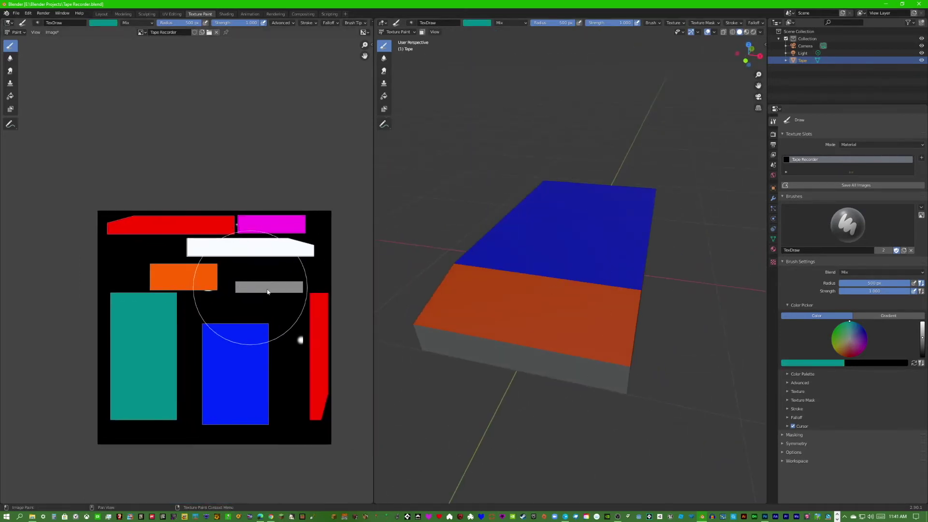
{"action": "middle_click_drag", "start_coordinate": [551, 295], "coordinate": [630, 286]}
{"action": "middle_click_drag", "start_coordinate": [720, 309], "coordinate": [694, 327]}
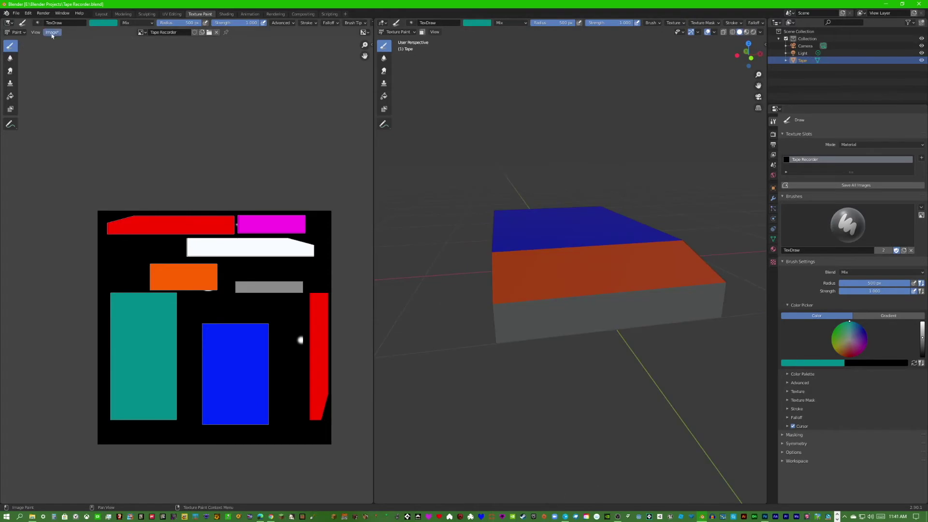
{"action": "left_click", "coordinate": [52, 32]}
{"action": "left_click", "coordinate": [61, 91]}
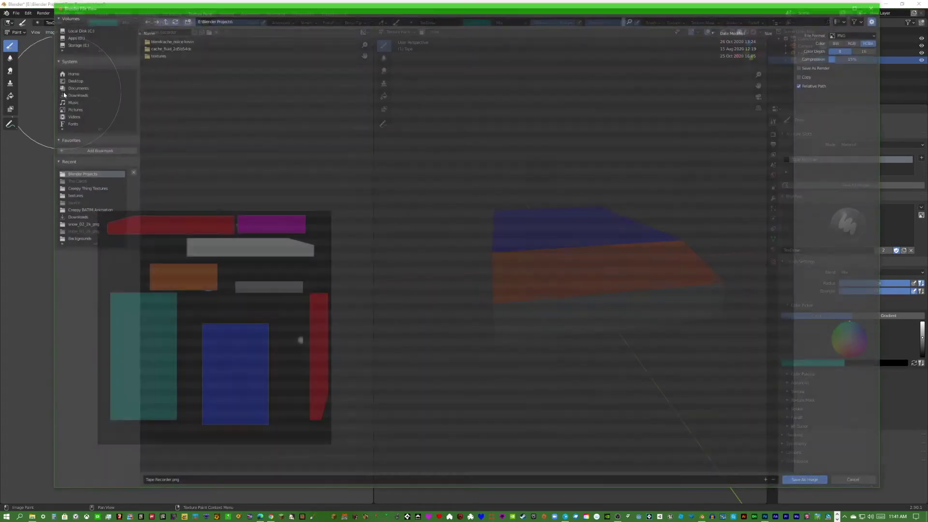
{"action": "left_click", "coordinate": [864, 484]}
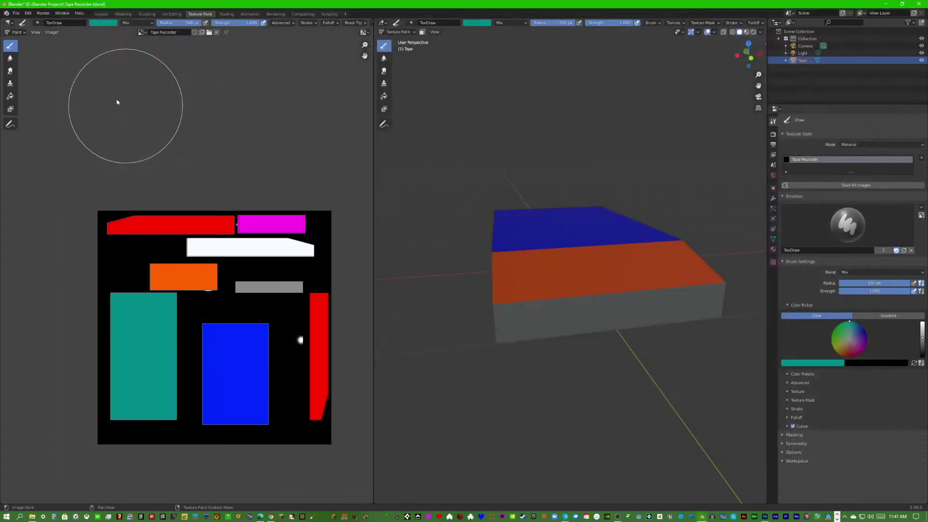
Step: Save the painted texture as Tape Recorder.png in a new folder named Tut BATIM on the Storage (E:) drive
{"action": "left_click", "coordinate": [52, 32]}
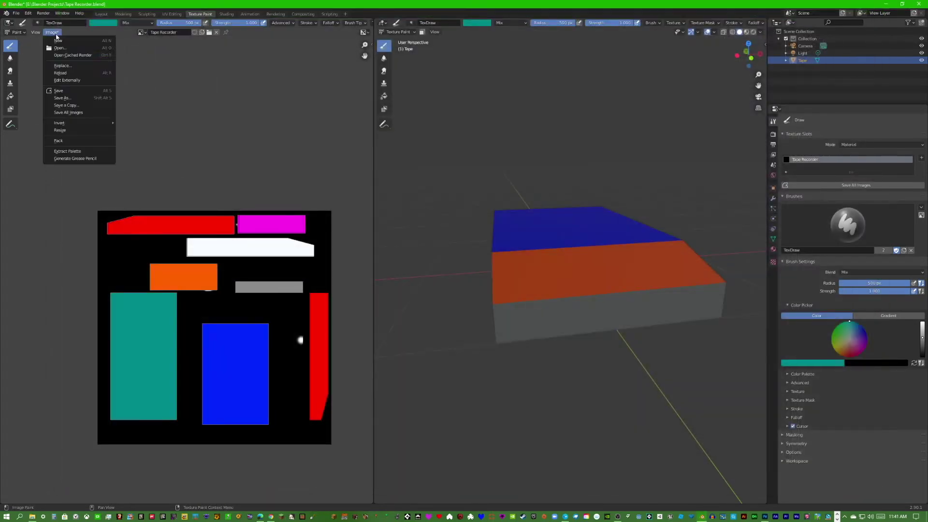
{"action": "left_click", "coordinate": [80, 99]}
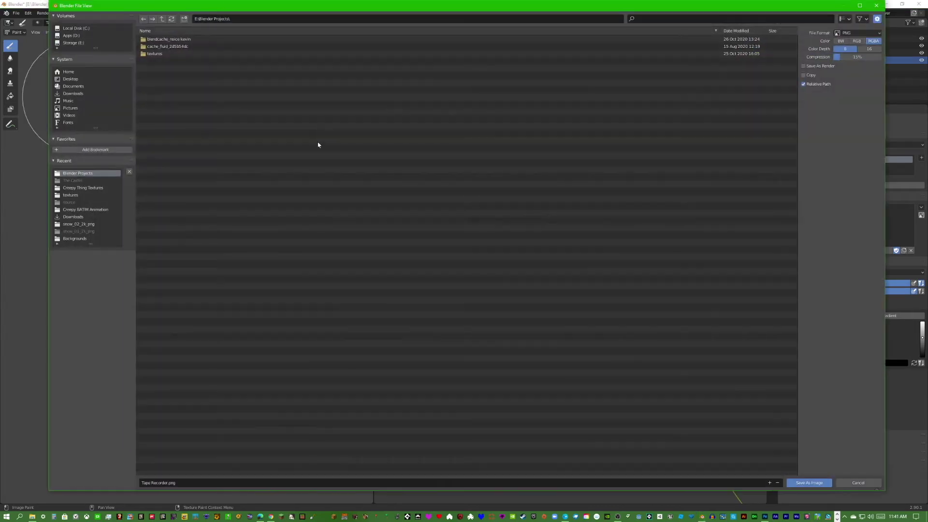
{"action": "left_click", "coordinate": [84, 44]}
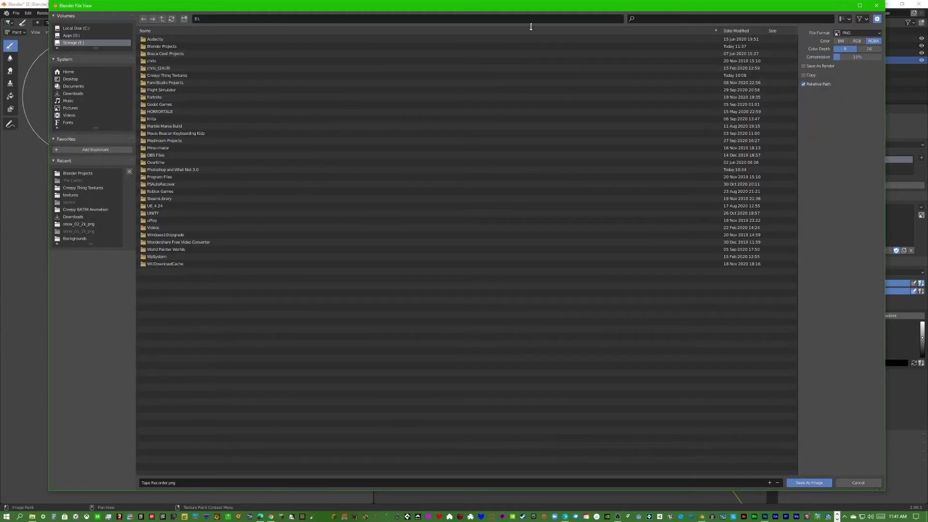
{"action": "left_click", "coordinate": [183, 19]}
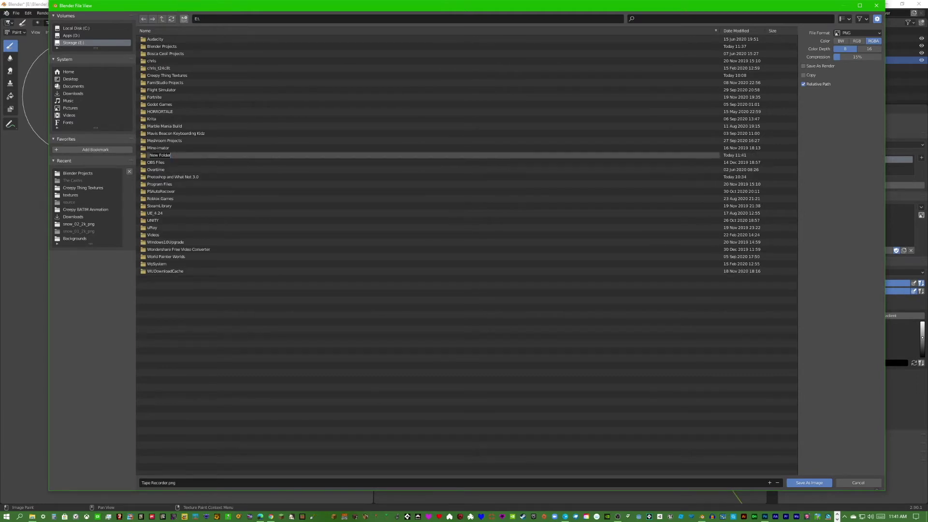
{"action": "type", "text": "Tut BAT"}
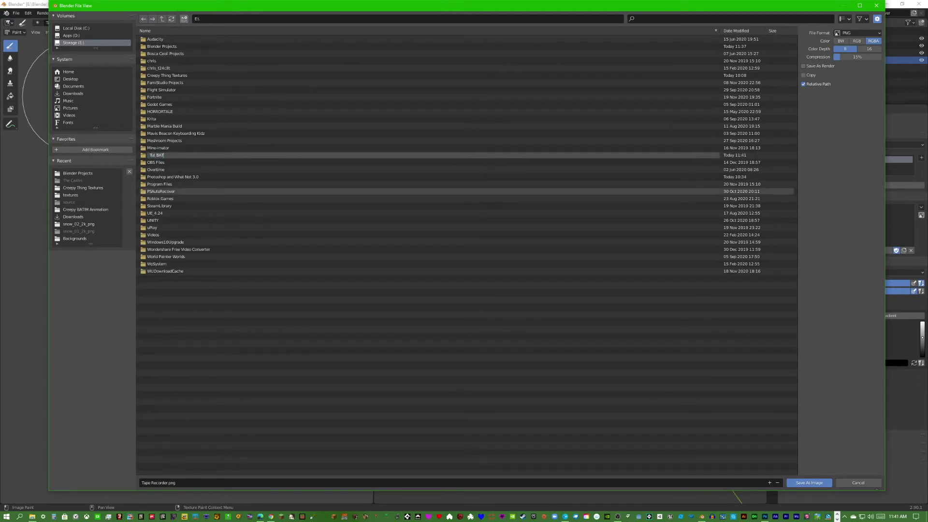
{"action": "type", "text": "IM"}
{"action": "key", "text": "Return"}
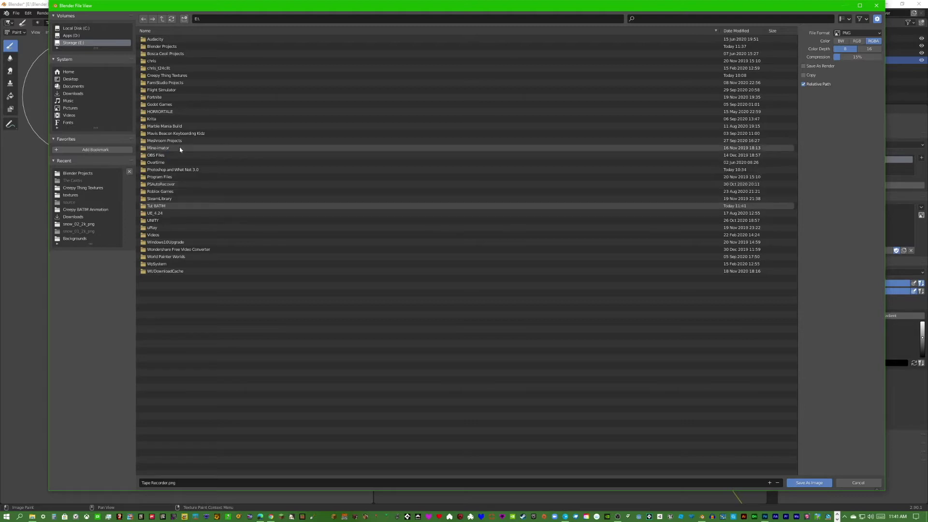
{"action": "double_click", "coordinate": [179, 206]}
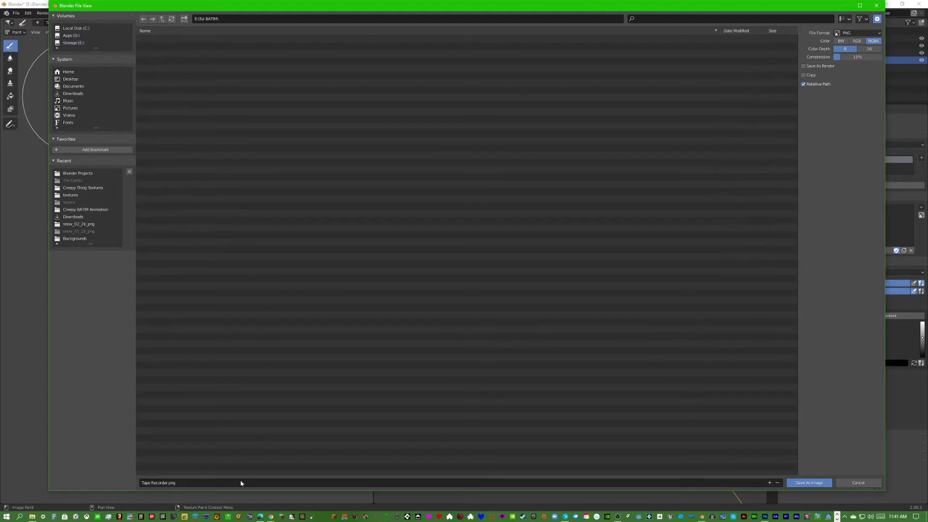
{"action": "left_click", "coordinate": [808, 482]}
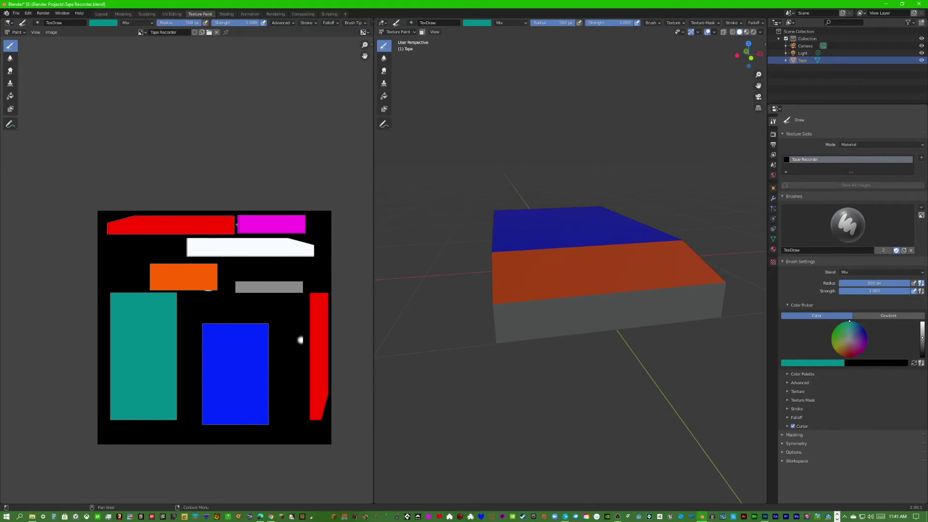
Step: Switch to Photoshop and open Tape Recorder.png from the Tut BATIM folder on the Storage (E:) drive
{"action": "left_click", "coordinate": [765, 517]}
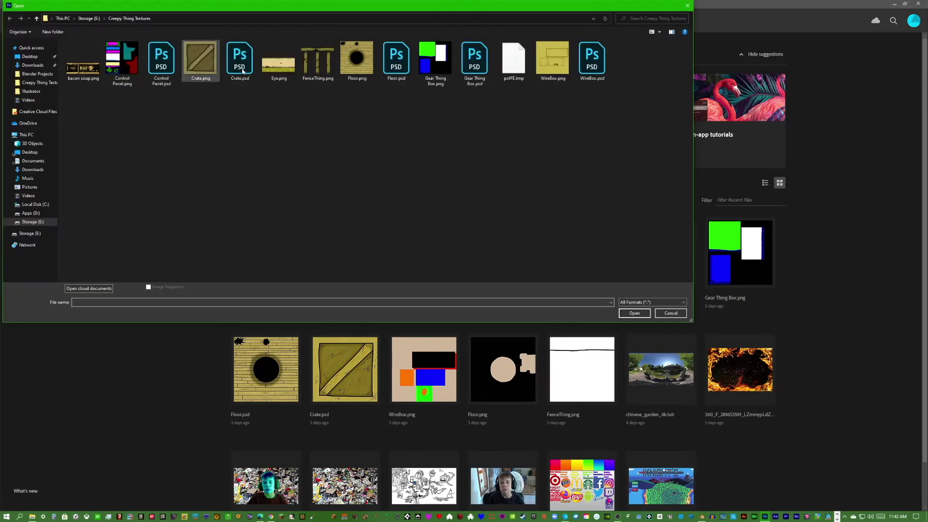
{"action": "left_click", "coordinate": [26, 224]}
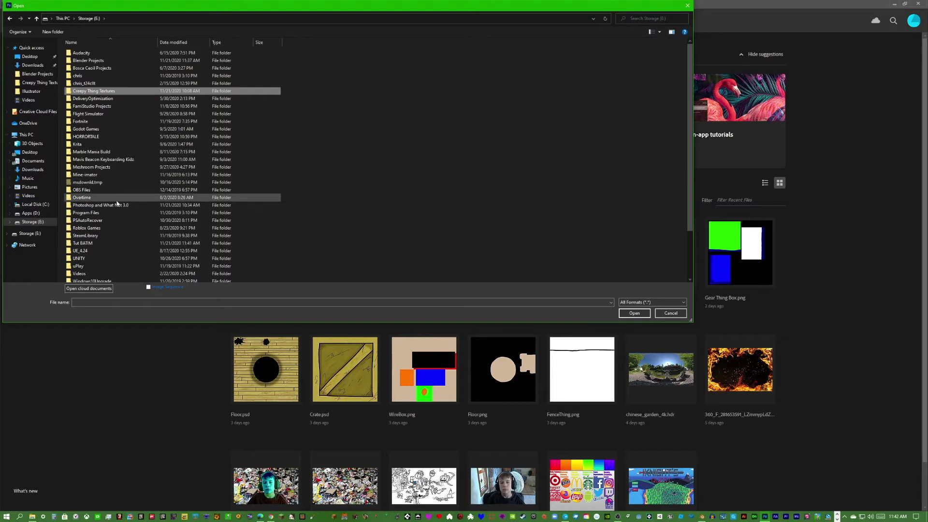
{"action": "double_click", "coordinate": [124, 243]}
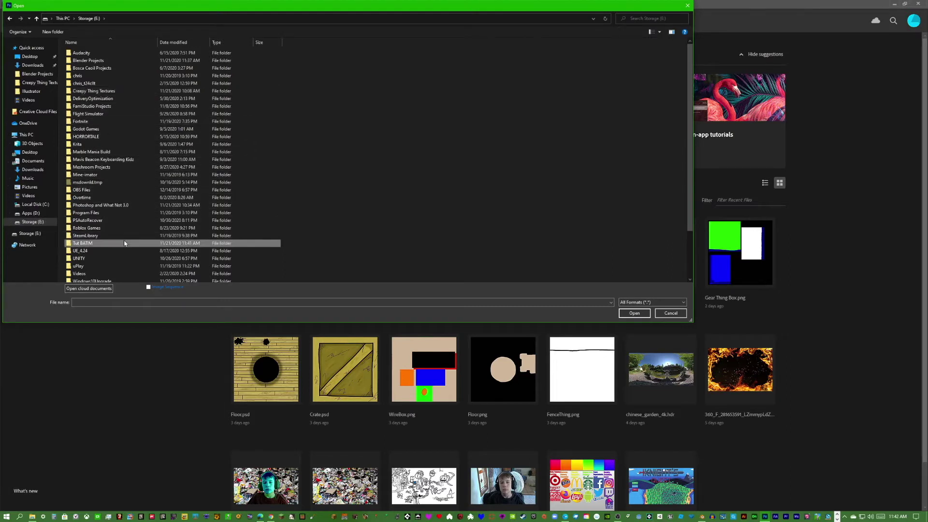
{"action": "left_click", "coordinate": [90, 73]}
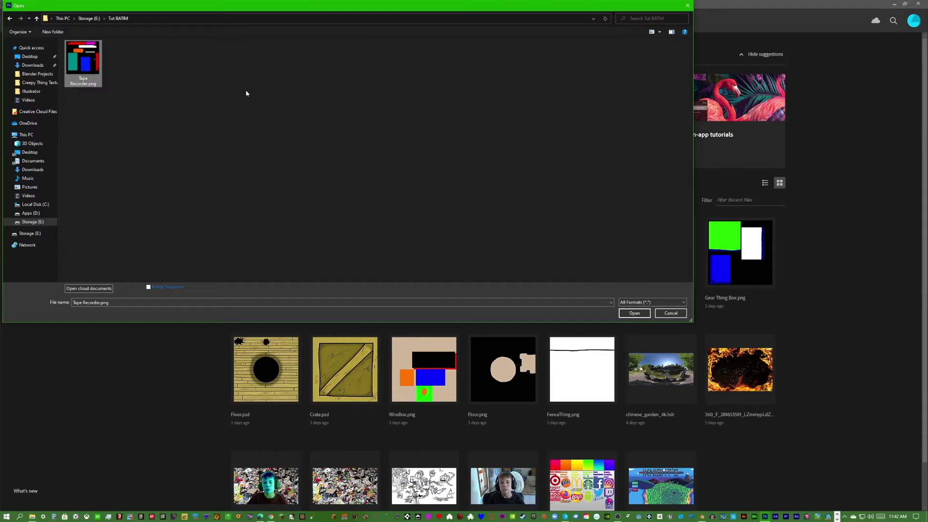
{"action": "key", "text": "Return"}
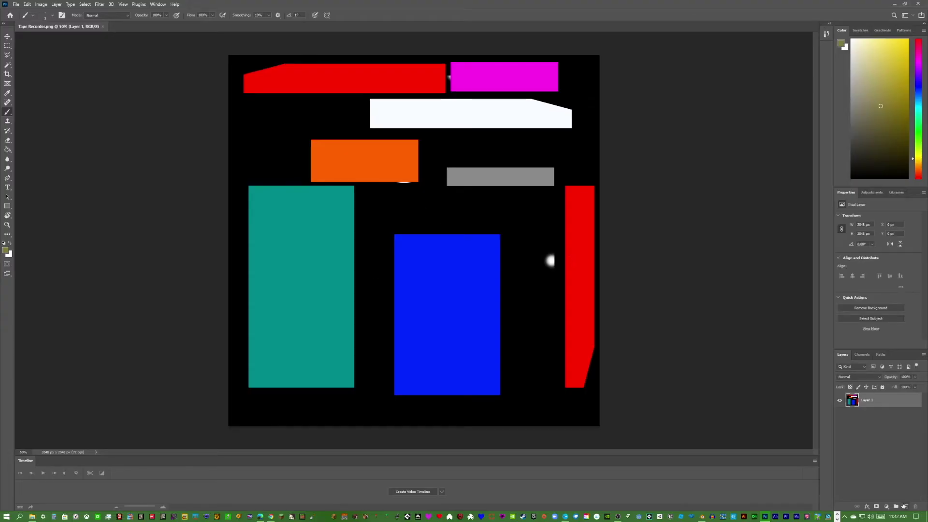
Step: Add a new layer, fill it with mustard yellow using the Paint Bucket, and set its opacity to 50%
{"action": "left_click", "coordinate": [905, 506]}
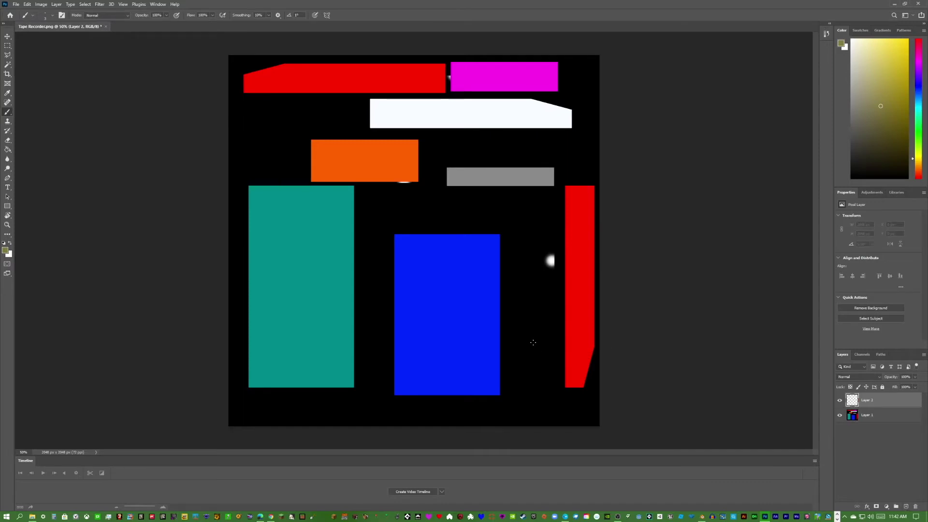
{"action": "key", "text": "g"}
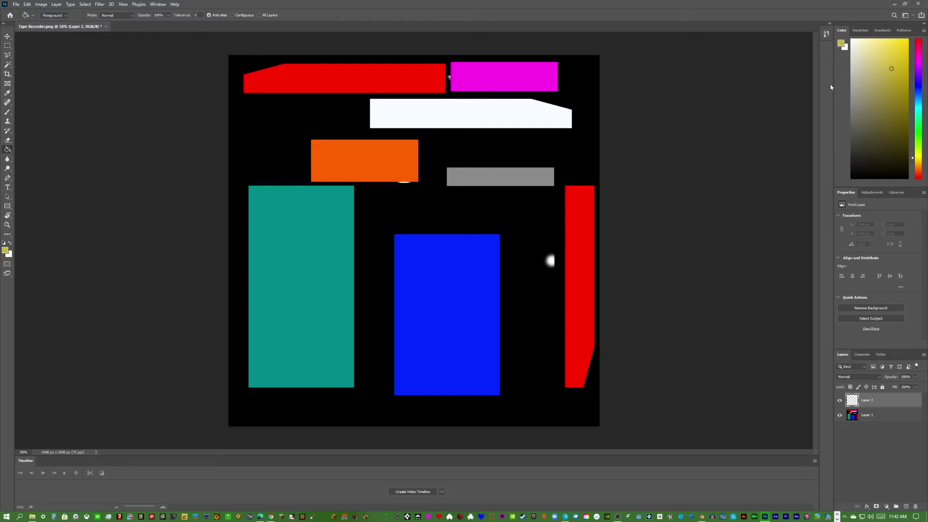
{"action": "left_click", "coordinate": [448, 214]}
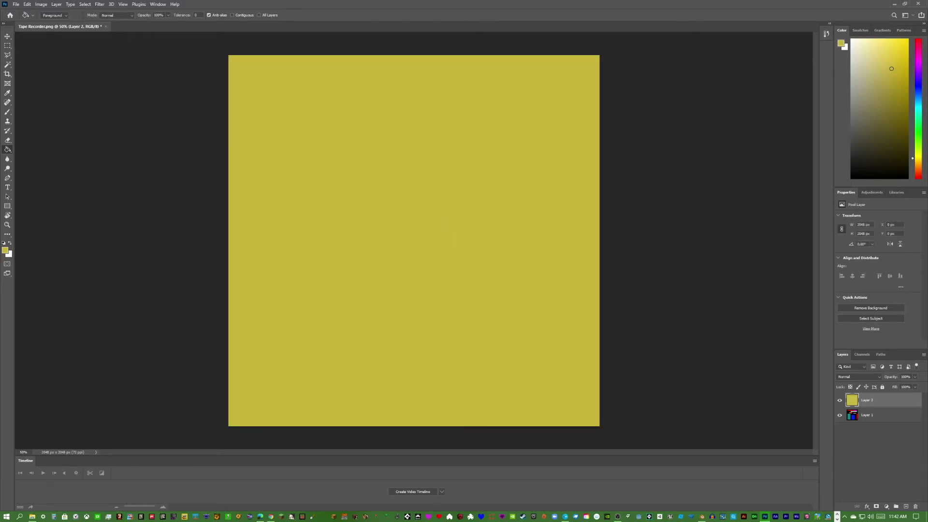
{"action": "type", "text": "50"}
{"action": "key", "text": "Return"}
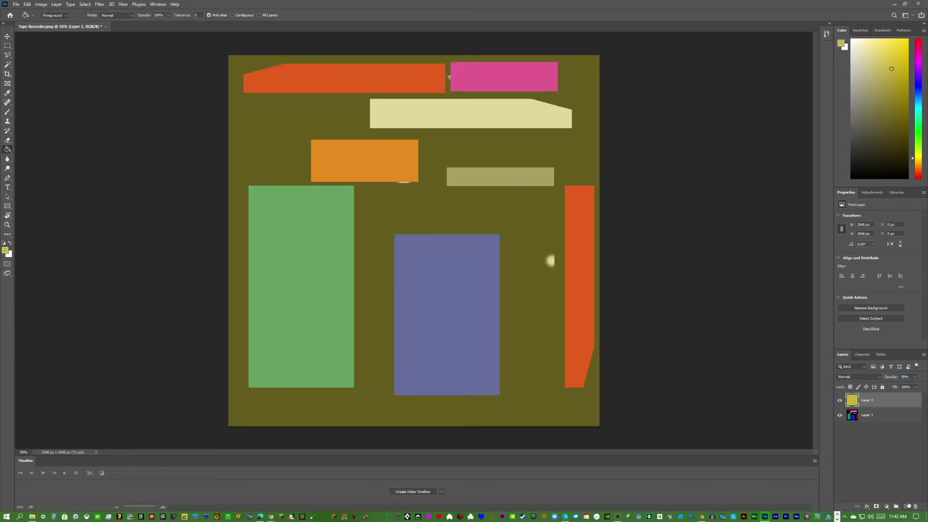
Step: Add another empty layer above the yellow fill and switch to the Brush tool
{"action": "left_click", "coordinate": [906, 505]}
{"action": "key", "text": "b"}
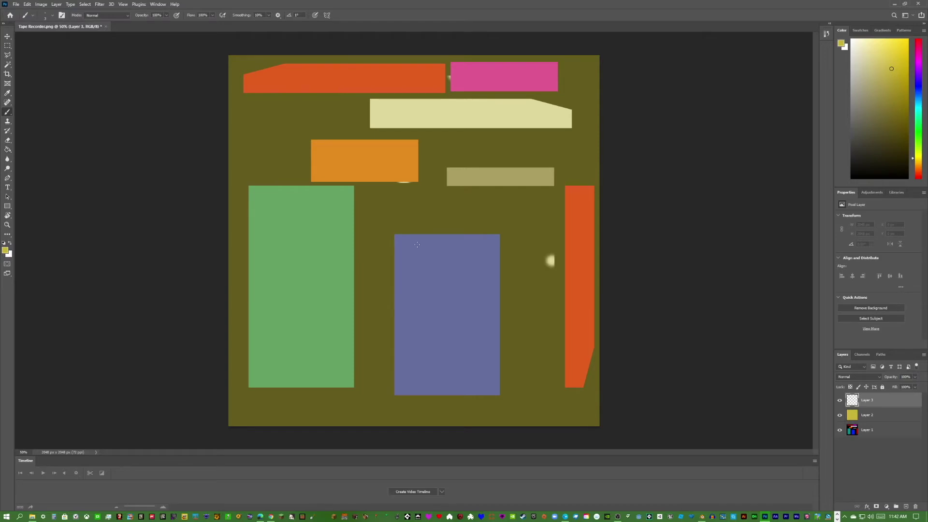
{"action": "left_click", "coordinate": [47, 17]}
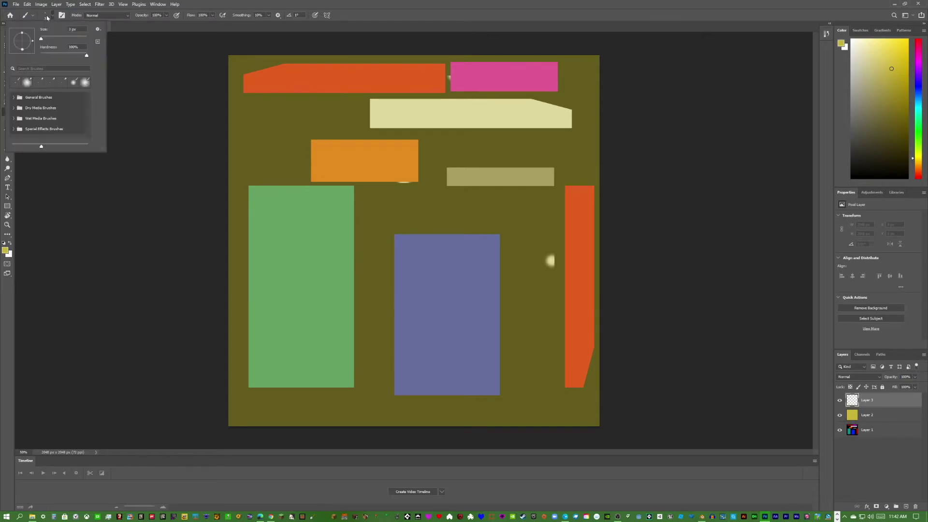
{"action": "key", "text": "Escape"}
{"action": "key", "text": "ctrl+plus"}
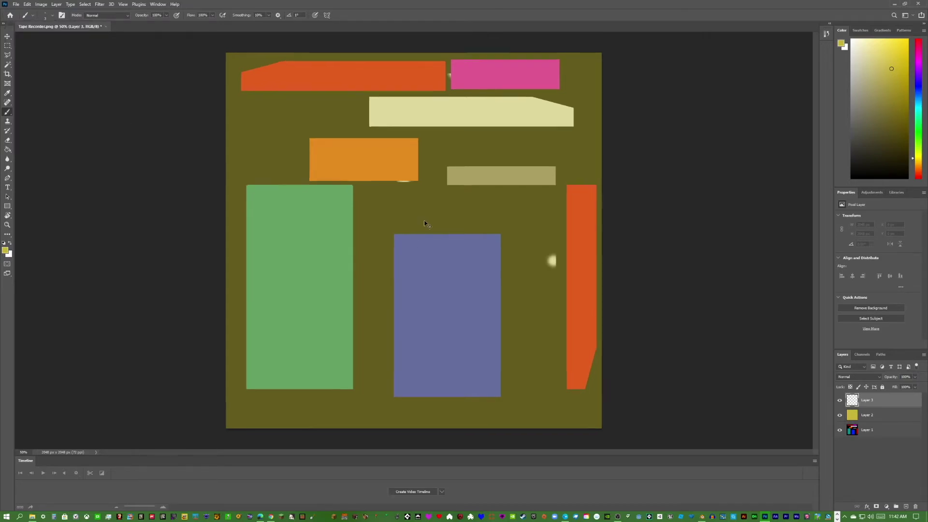
{"action": "scroll", "coordinate": [425, 221], "scroll_direction": "up", "scroll_amount": 5}
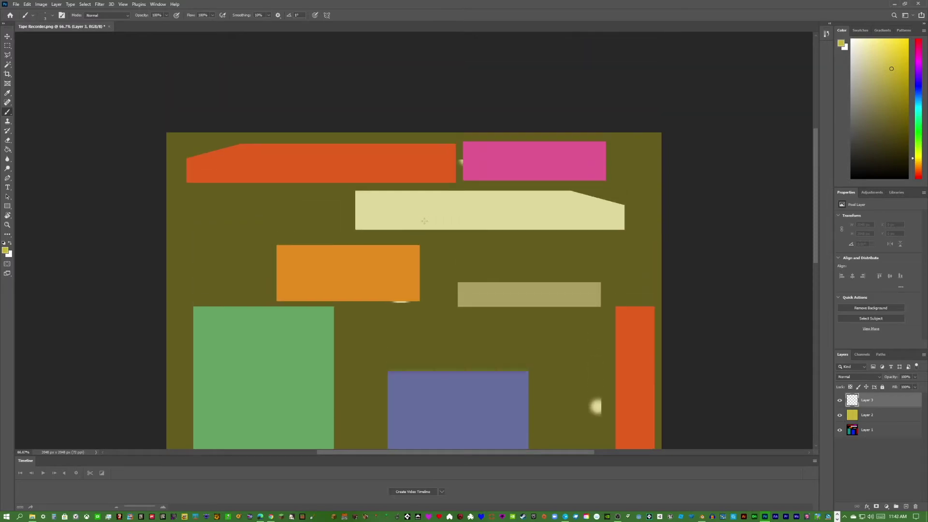
Step: Place Photoshop and Blender side by side, showing the orange sloped face on the model and its orange island on the canvas
{"action": "left_click_drag", "start_coordinate": [699, 3], "coordinate": [925, 77]}
{"action": "left_click", "coordinate": [177, 85]}
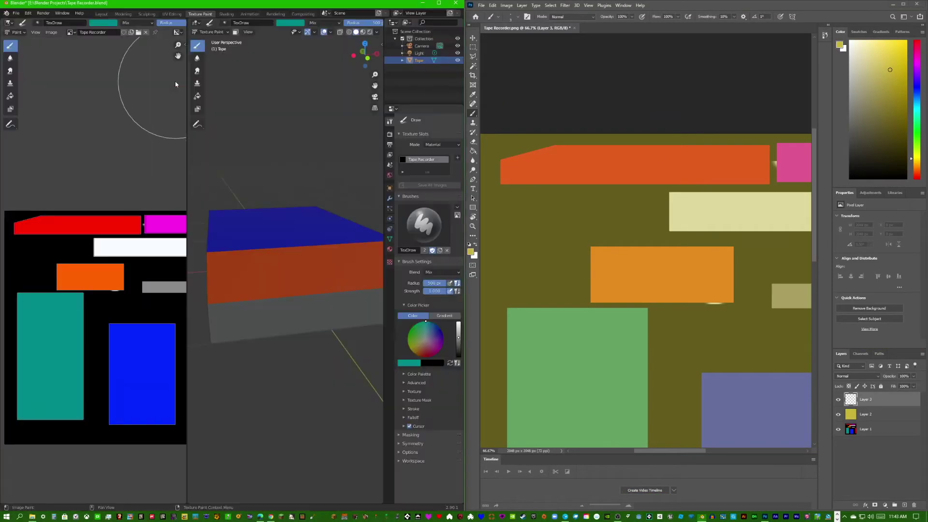
{"action": "middle_click_drag", "start_coordinate": [261, 271], "coordinate": [281, 280]}
{"action": "left_click", "coordinate": [754, 5]}
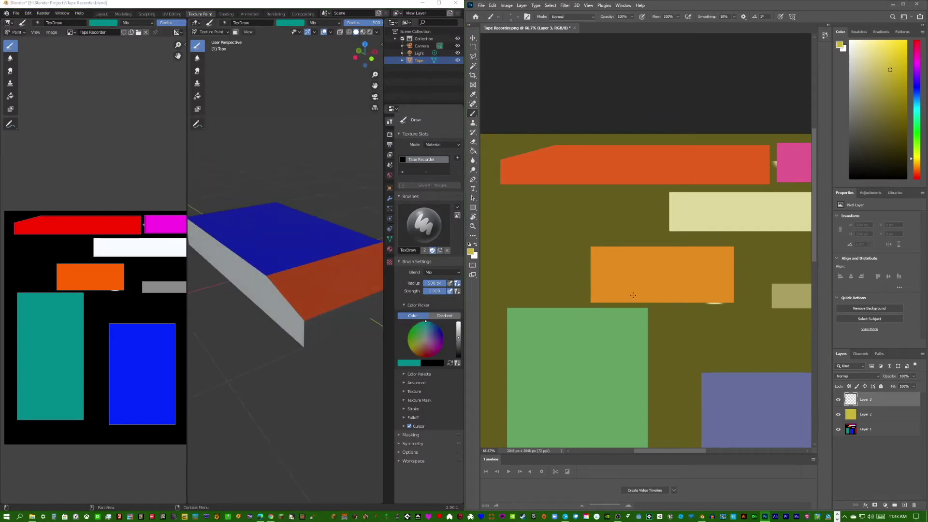
{"action": "key", "text": "ctrl+plus"}
{"action": "key", "text": "ctrl+plus"}
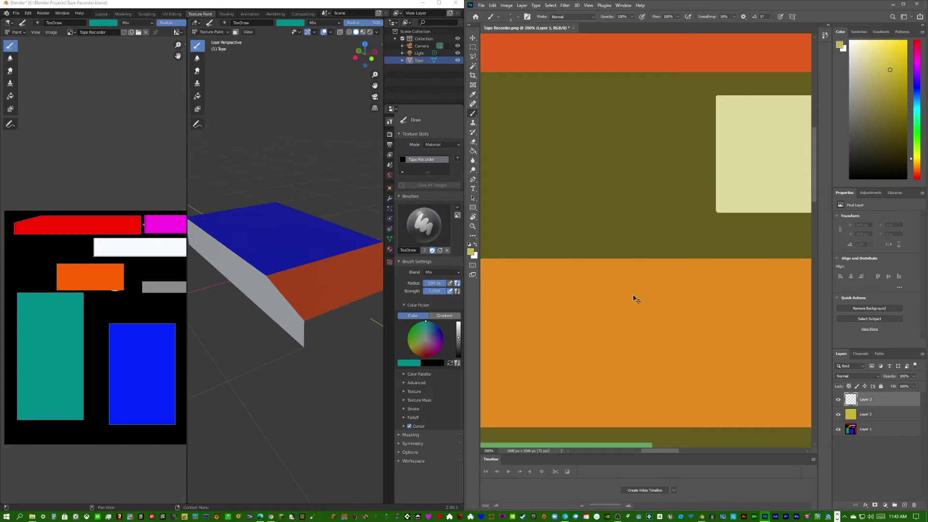
{"action": "key", "text": "ctrl+minus"}
{"action": "scroll", "coordinate": [633, 295], "scroll_direction": "down", "scroll_amount": 1}
{"action": "scroll", "coordinate": [633, 295], "scroll_direction": "down", "scroll_amount": 7, "text": "ctrl"}
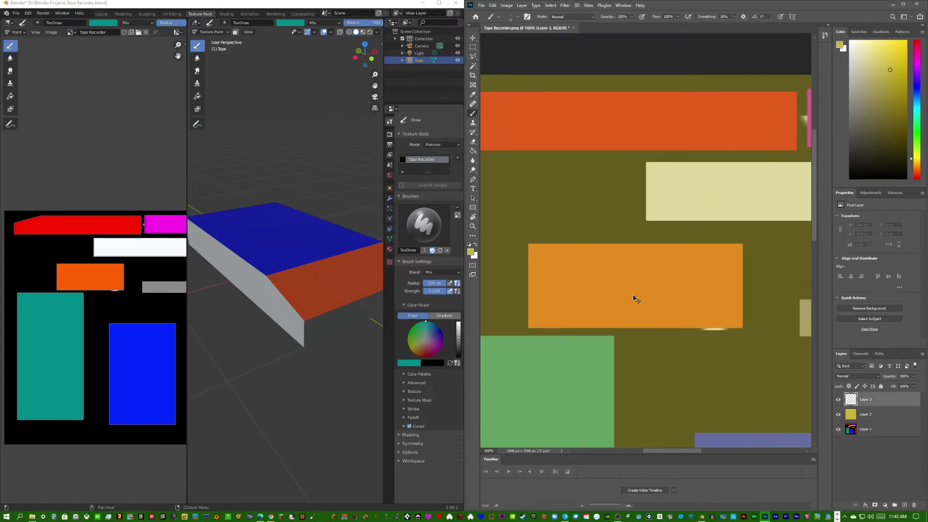
{"action": "scroll", "coordinate": [633, 295], "scroll_direction": "down", "scroll_amount": 1}
{"action": "middle_click_drag", "start_coordinate": [270, 310], "coordinate": [362, 306]}
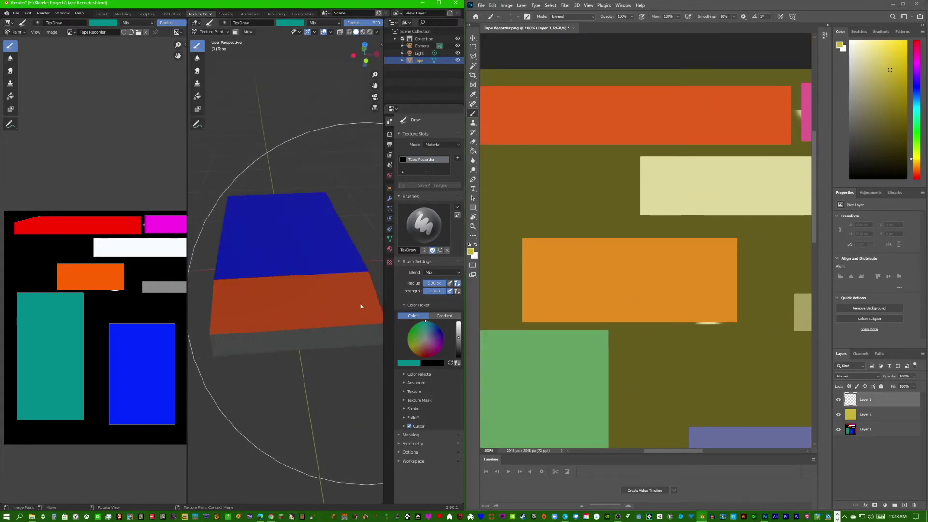
{"action": "left_click", "coordinate": [683, 295]}
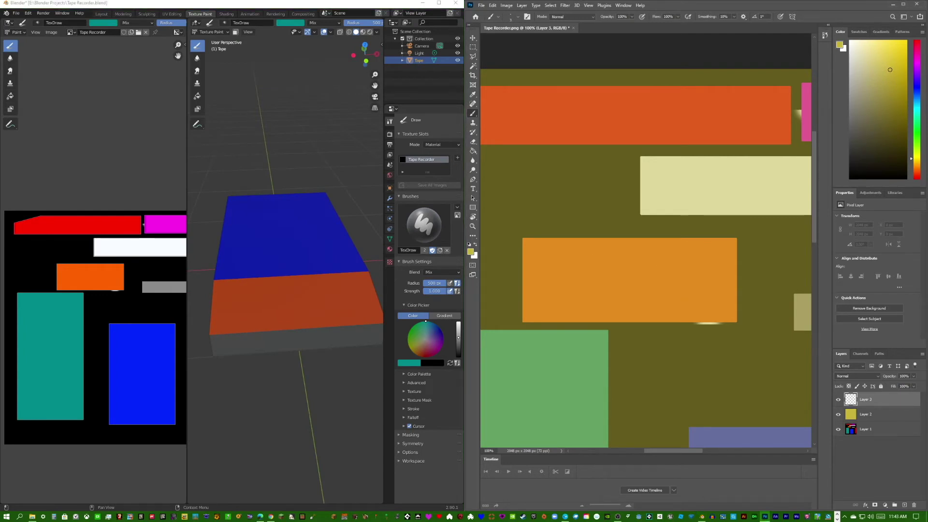
Step: Darken the brush colour to olive and sketch rough, overlapping outline strokes along all four edges of the orange island
{"action": "left_click_drag", "start_coordinate": [531, 239], "coordinate": [545, 237]}
{"action": "key", "text": "ctrl+z"}
{"action": "left_click", "coordinate": [878, 108]}
{"action": "left_click_drag", "start_coordinate": [524, 237], "coordinate": [652, 237]}
{"action": "left_click_drag", "start_coordinate": [583, 241], "coordinate": [680, 238]}
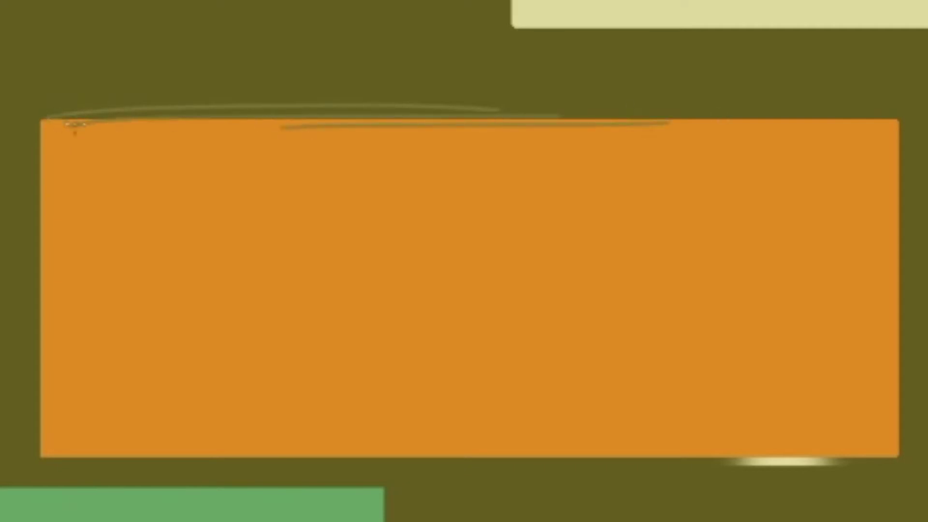
{"action": "left_click_drag", "start_coordinate": [75, 124], "coordinate": [465, 127]}
{"action": "left_click_drag", "start_coordinate": [303, 127], "coordinate": [719, 126]}
{"action": "left_click_drag", "start_coordinate": [650, 131], "coordinate": [883, 131]}
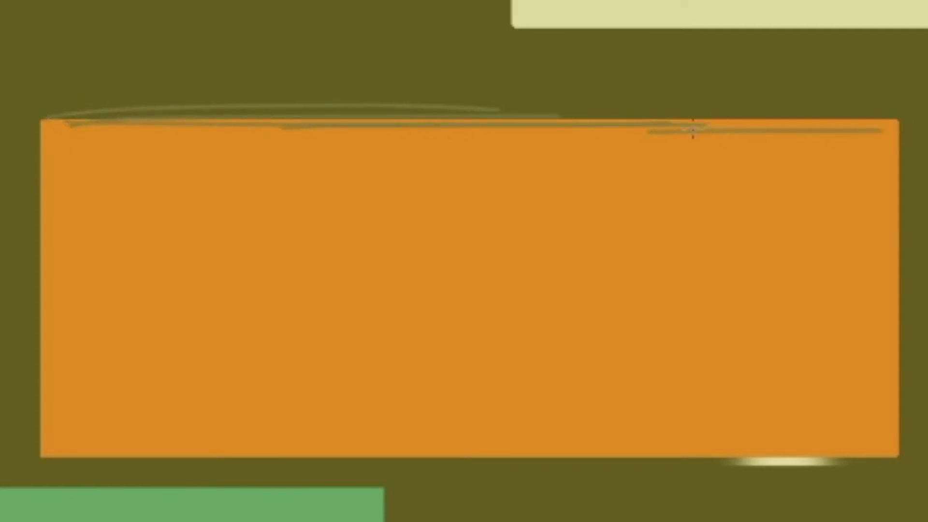
{"action": "left_click_drag", "start_coordinate": [693, 128], "coordinate": [856, 126]}
{"action": "mouse_move", "coordinate": [740, 129]}
{"action": "left_mouse_down"}
{"action": "mouse_move", "coordinate": [880, 130]}
{"action": "mouse_move", "coordinate": [893, 466]}
{"action": "left_mouse_up"}
{"action": "left_click_drag", "start_coordinate": [901, 236], "coordinate": [880, 390]}
{"action": "left_click_drag", "start_coordinate": [781, 122], "coordinate": [927, 123]}
{"action": "left_click_drag", "start_coordinate": [475, 119], "coordinate": [245, 121]}
{"action": "left_click_drag", "start_coordinate": [907, 447], "coordinate": [389, 429]}
{"action": "left_click_drag", "start_coordinate": [675, 454], "coordinate": [319, 455]}
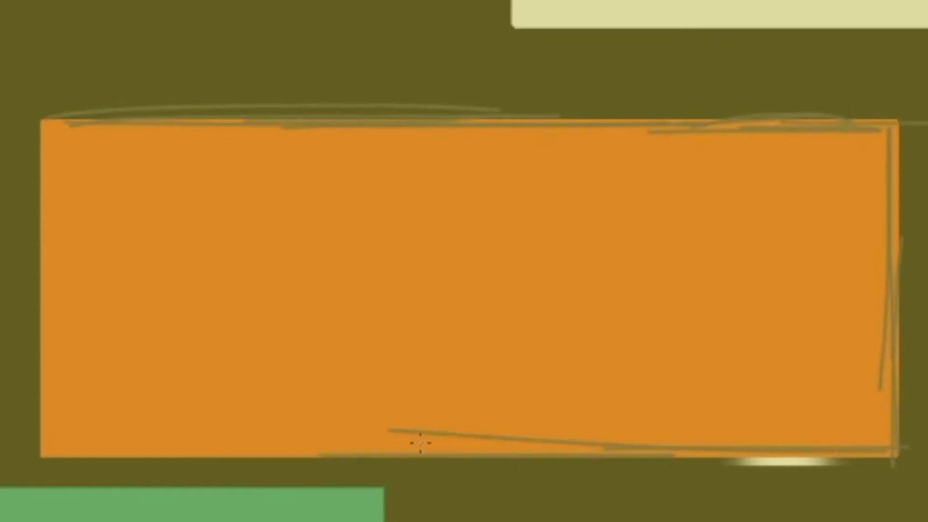
{"action": "left_click_drag", "start_coordinate": [641, 450], "coordinate": [198, 447]}
{"action": "left_click_drag", "start_coordinate": [401, 444], "coordinate": [1, 452]}
{"action": "left_click_drag", "start_coordinate": [43, 416], "coordinate": [47, 120]}
{"action": "left_click_drag", "start_coordinate": [65, 466], "coordinate": [65, 206]}
{"action": "left_click_drag", "start_coordinate": [48, 100], "coordinate": [51, 428]}
{"action": "left_click_drag", "start_coordinate": [42, 486], "coordinate": [61, 127]}
{"action": "left_click_drag", "start_coordinate": [278, 127], "coordinate": [1, 134]}
{"action": "left_click_drag", "start_coordinate": [47, 437], "coordinate": [399, 461]}
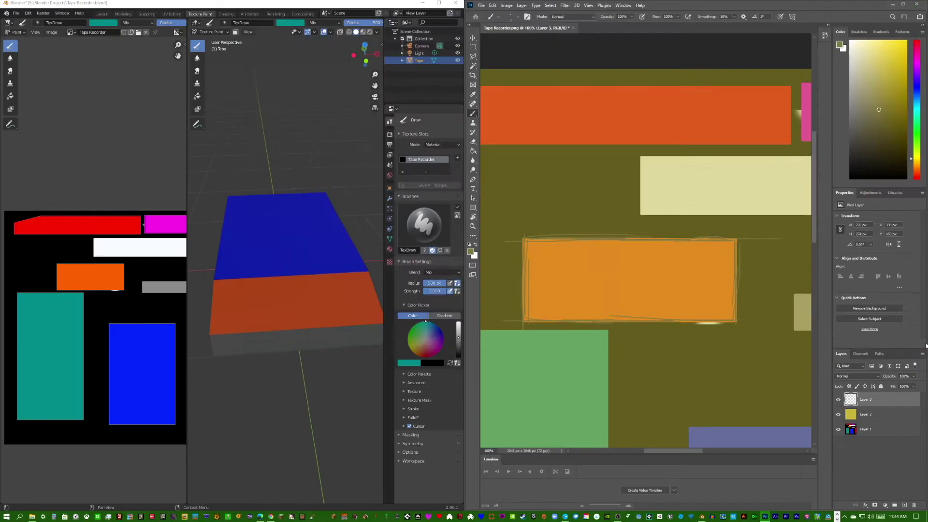
Step: Save the layered document as Tape Recorder.psd in the Tut BATIM folder
{"action": "key", "text": "ctrl+shift+s"}
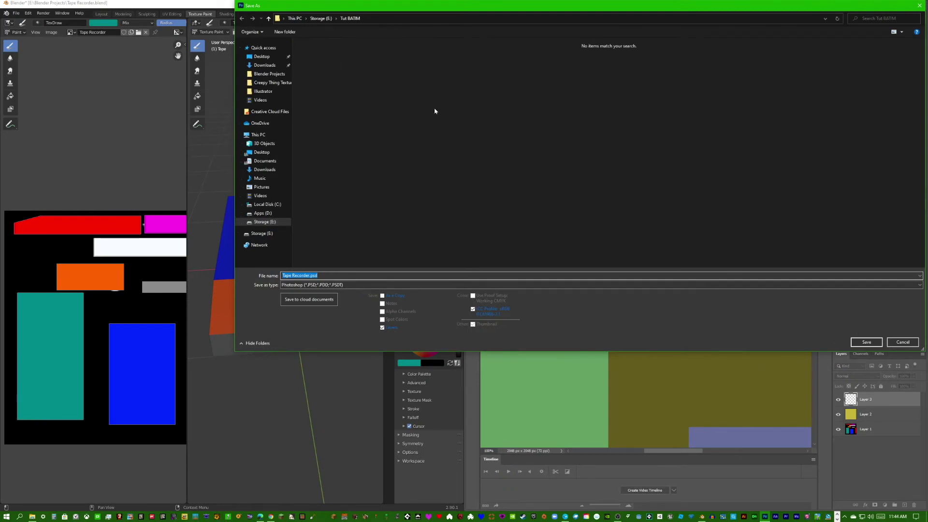
{"action": "left_click", "coordinate": [867, 341]}
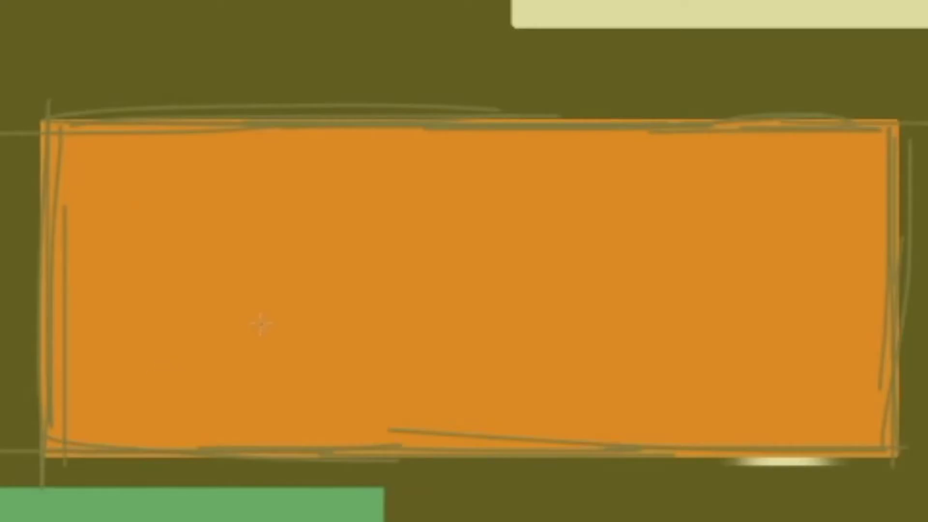